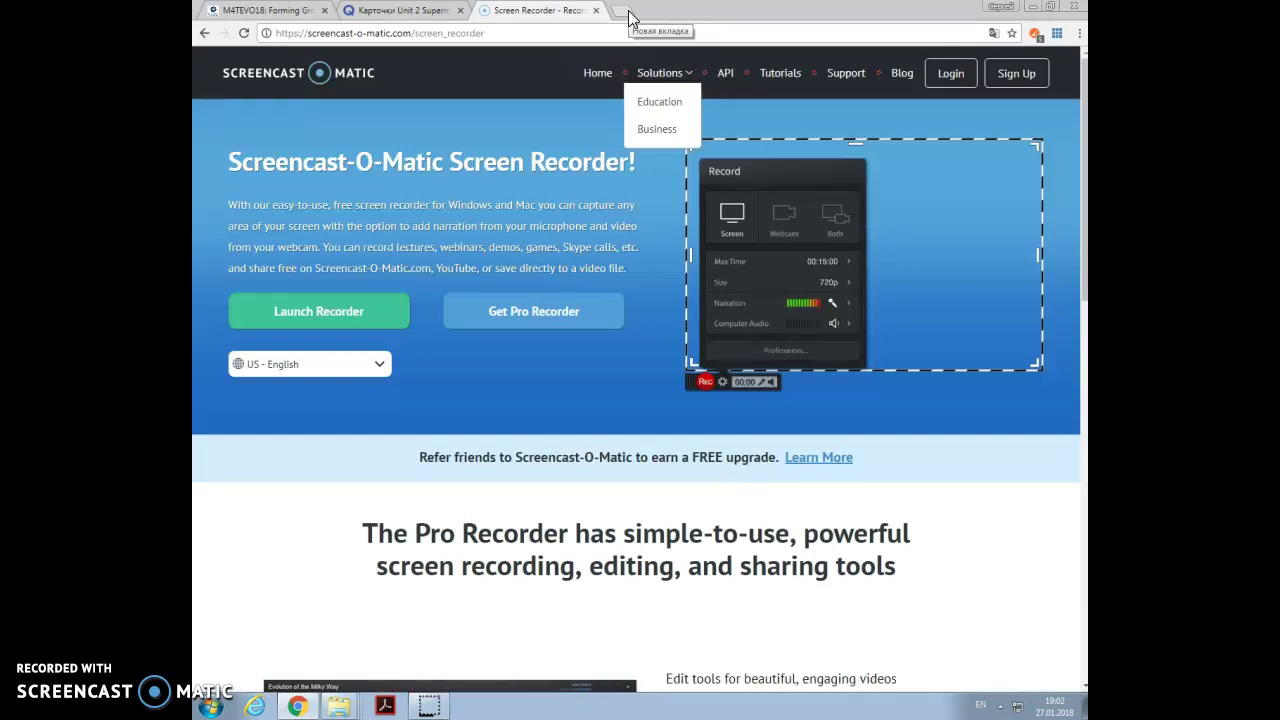
Open a new Chrome tab and go to theteacherscorner.net.
click(628, 12)
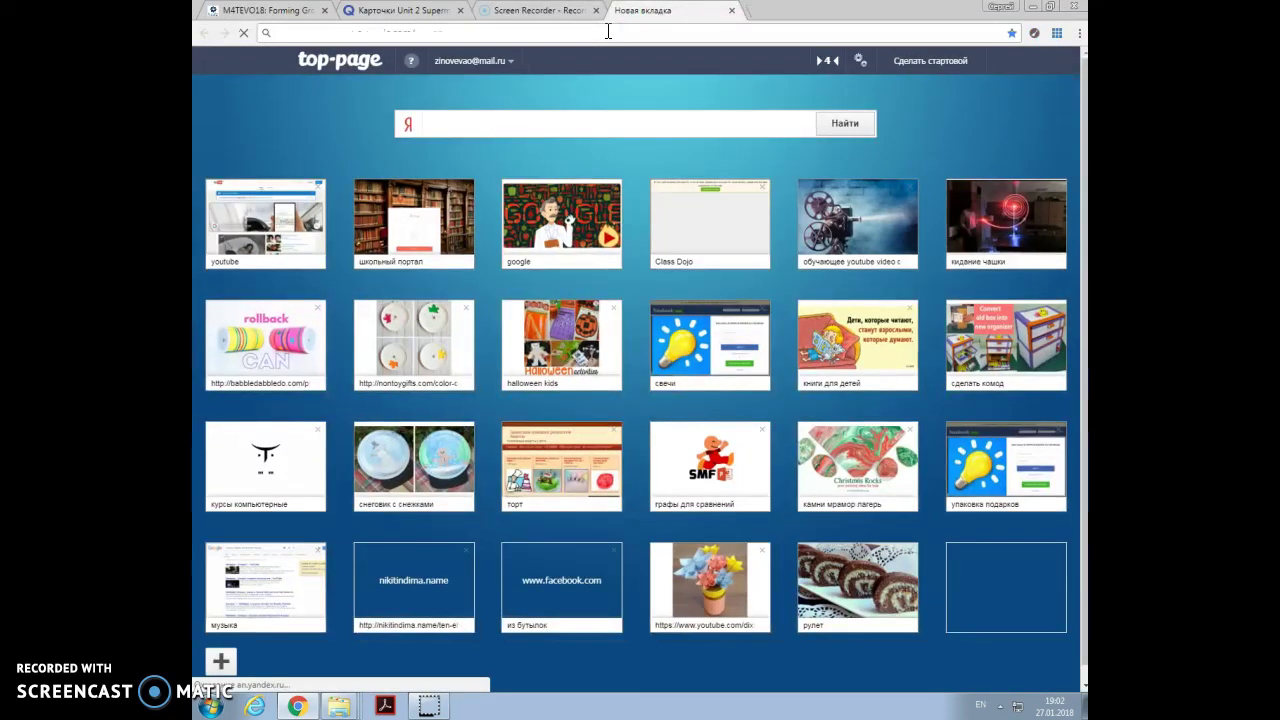
text(theteacherscorner.net)
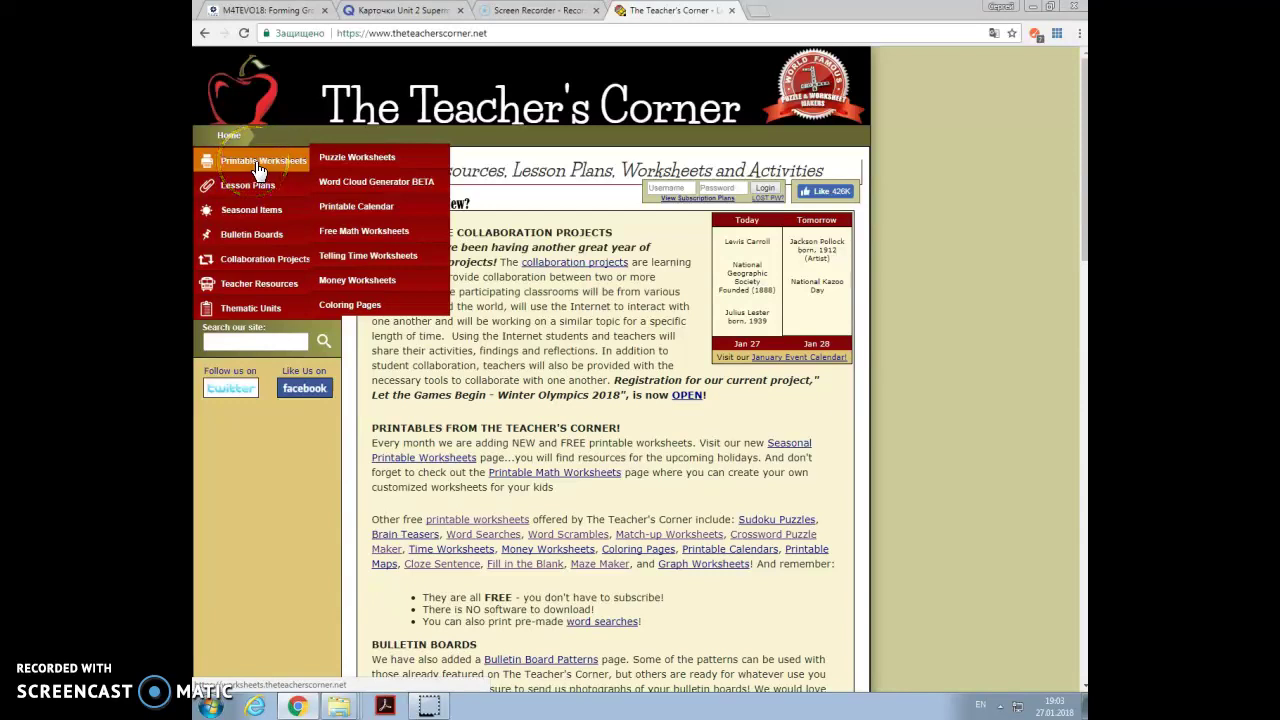
Open the Crossword Maker from the Puzzle Worksheets menu.
click(337, 160)
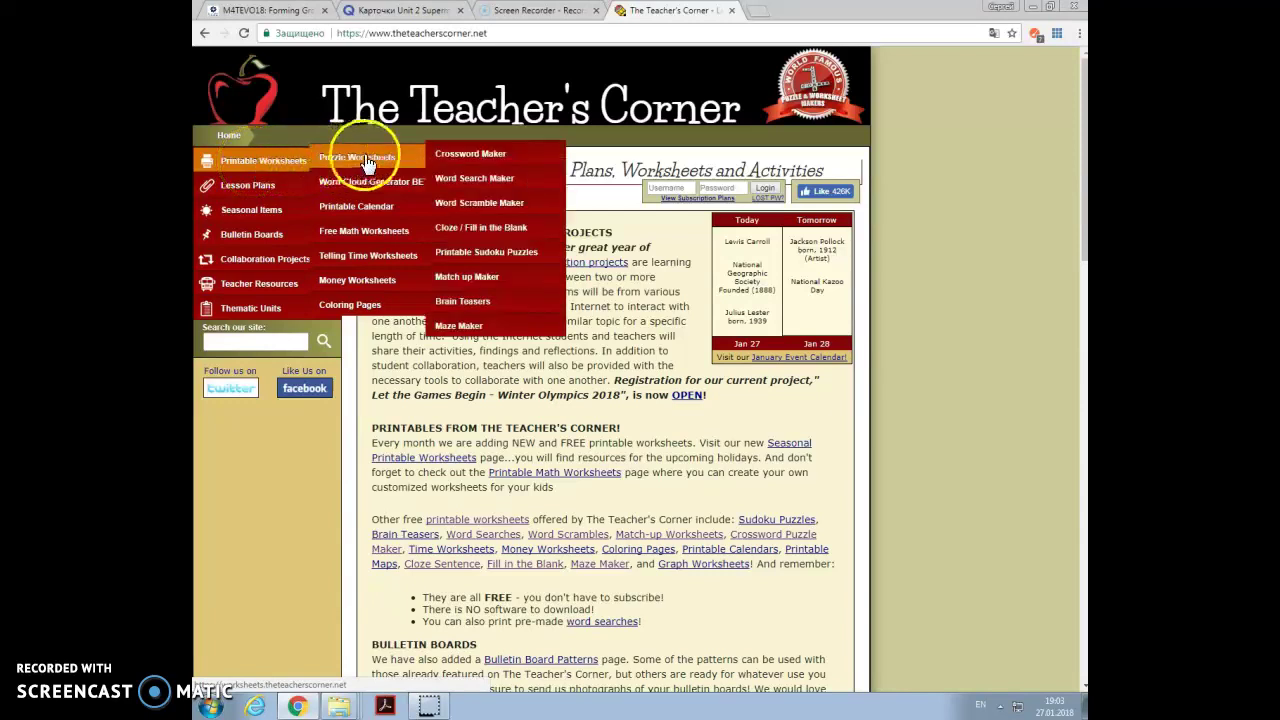
click(436, 160)
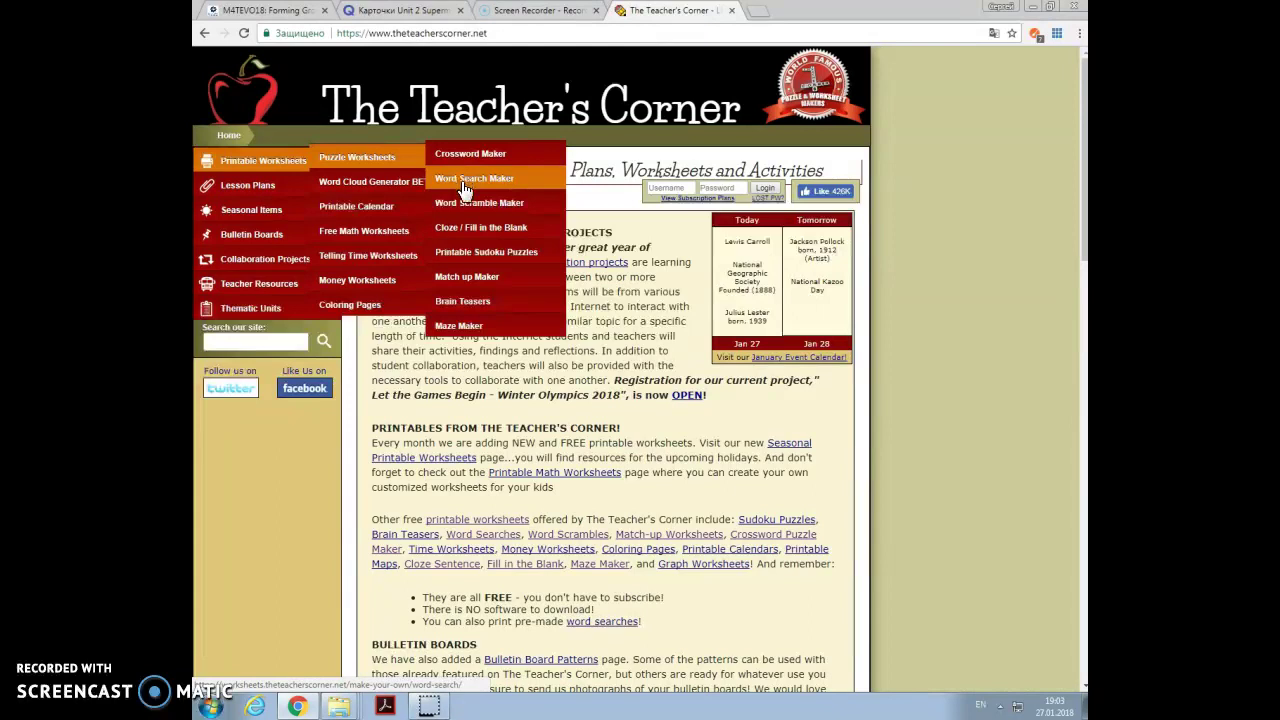
click(470, 157)
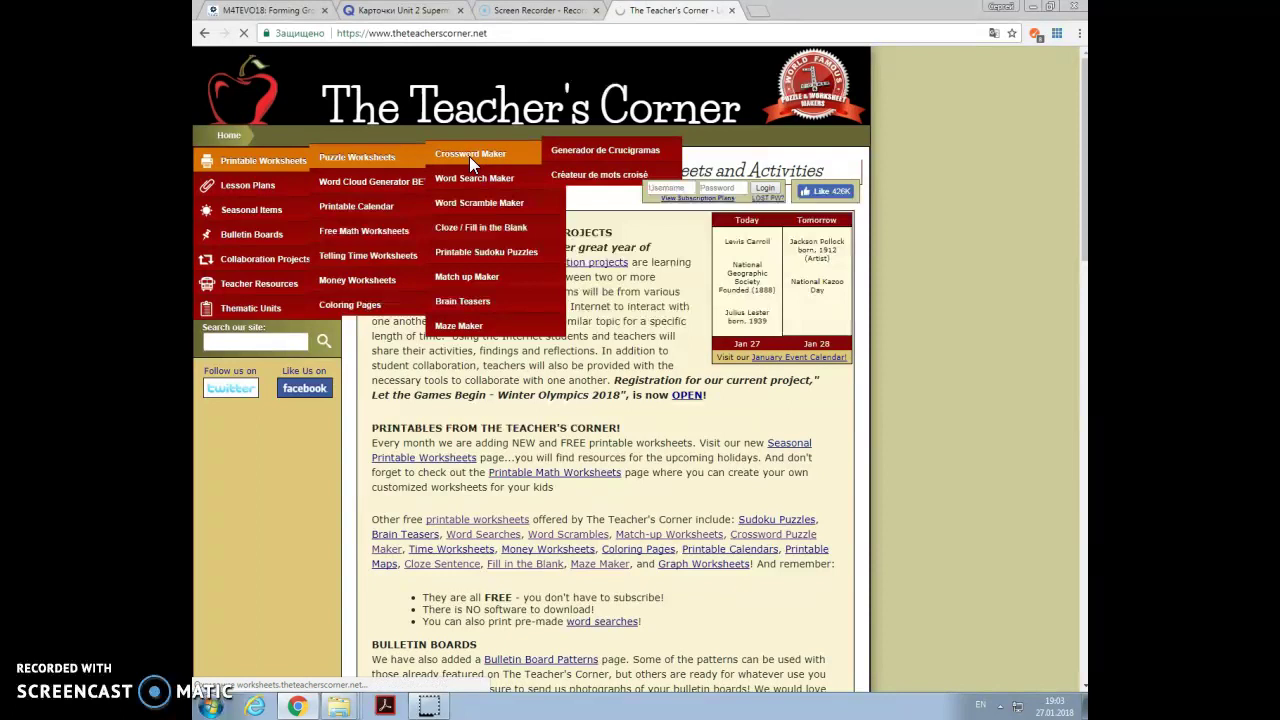
Enter 'Superminds 3 unit 2' as the crossword title.
click(524, 250)
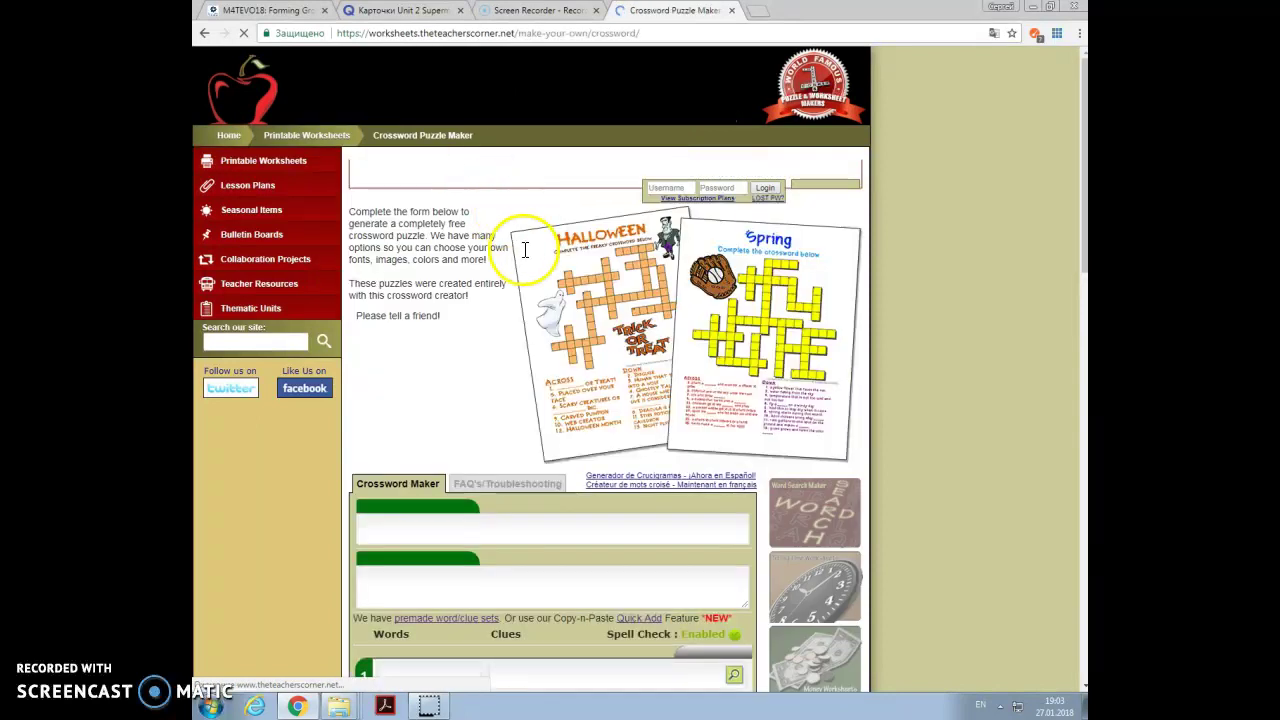
scroll(524, 252, down, 3)
scroll(524, 258, down, 2)
click(442, 246)
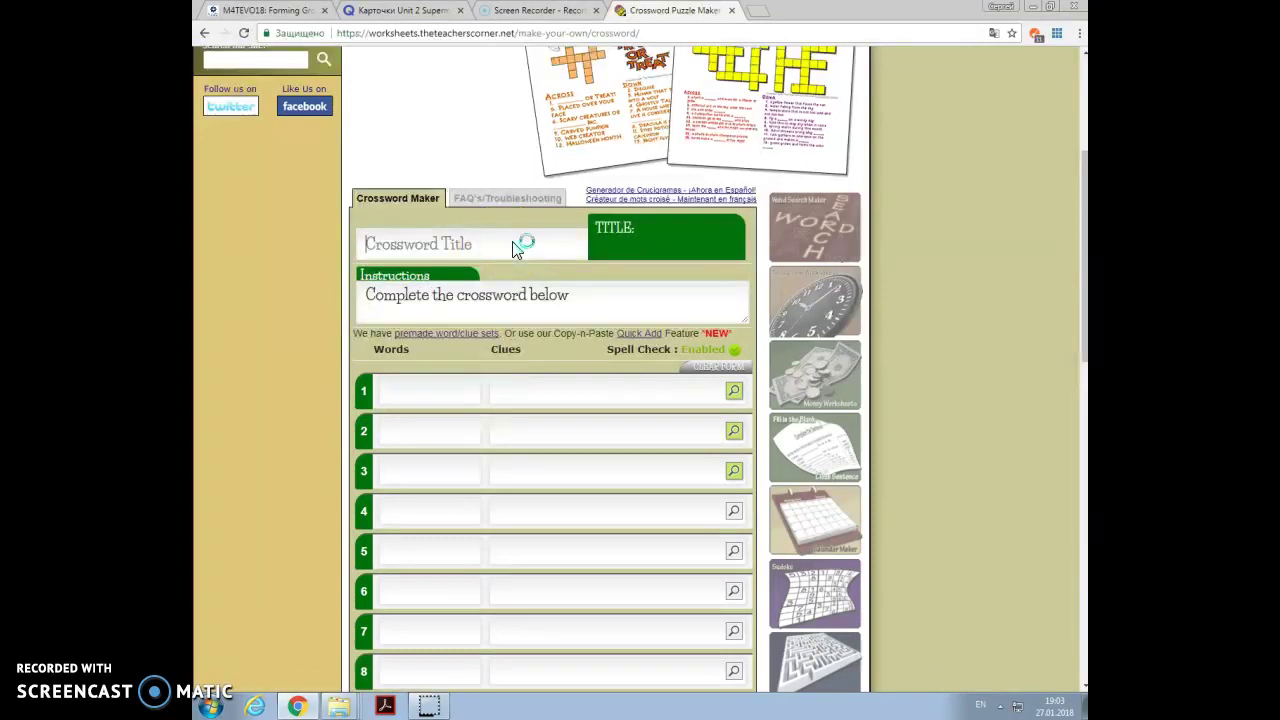
text(Superm)
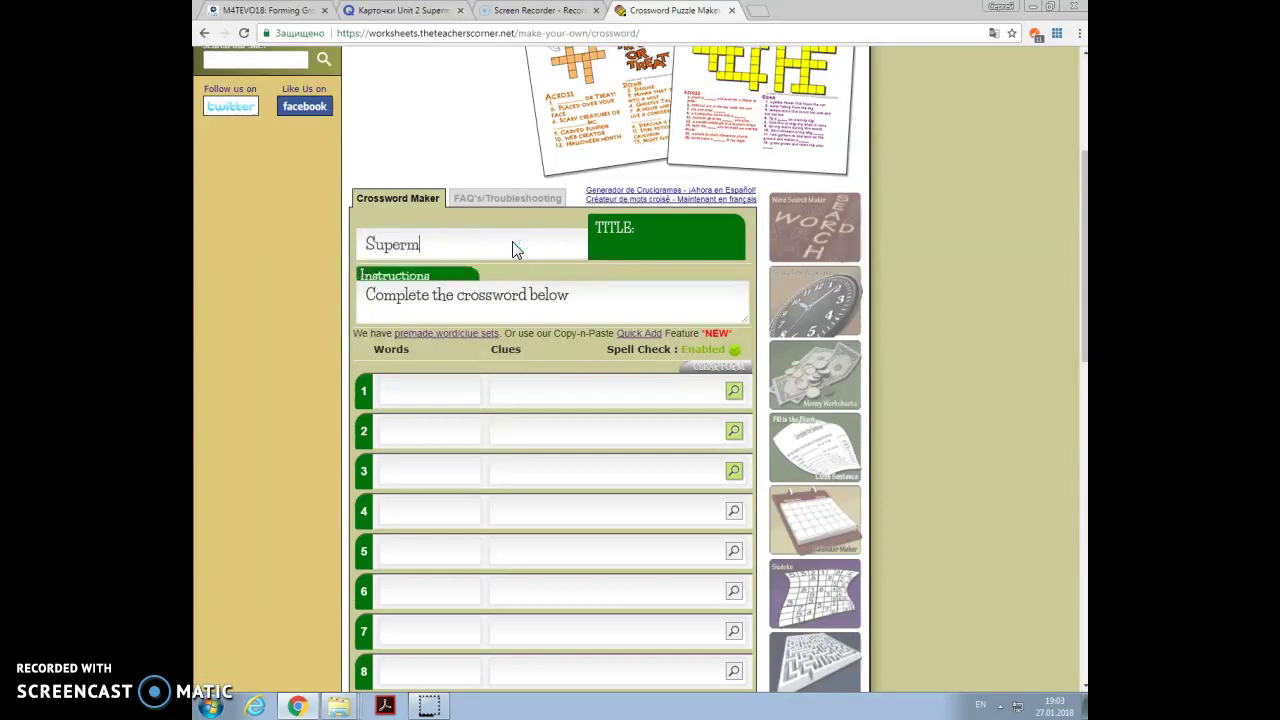
text(inds 3)
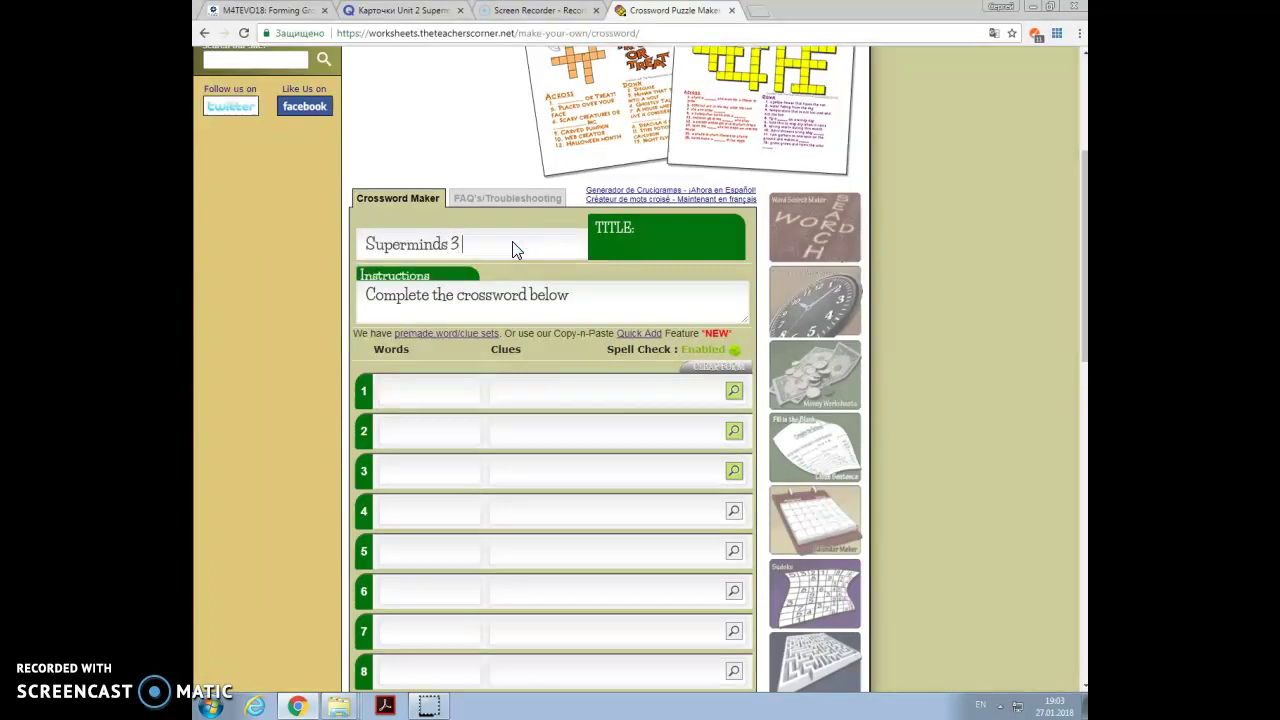
text( unit 2)
click(513, 244)
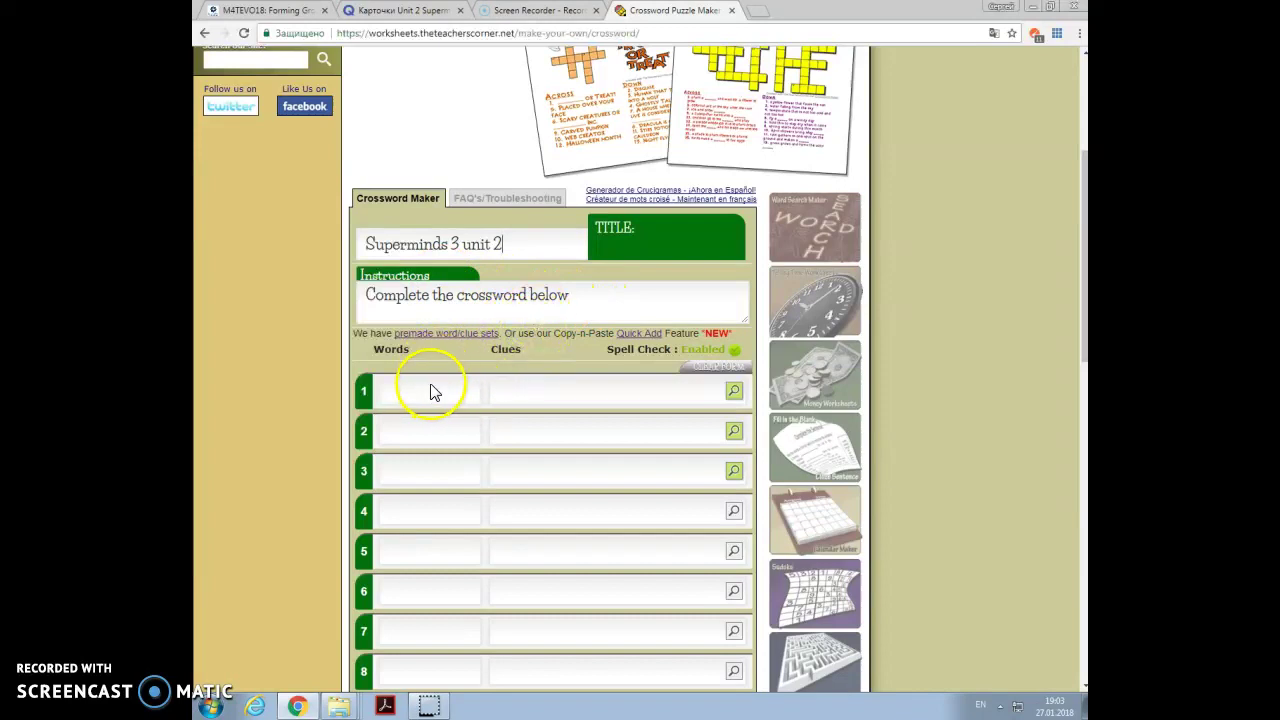
scroll(432, 392, down, 1)
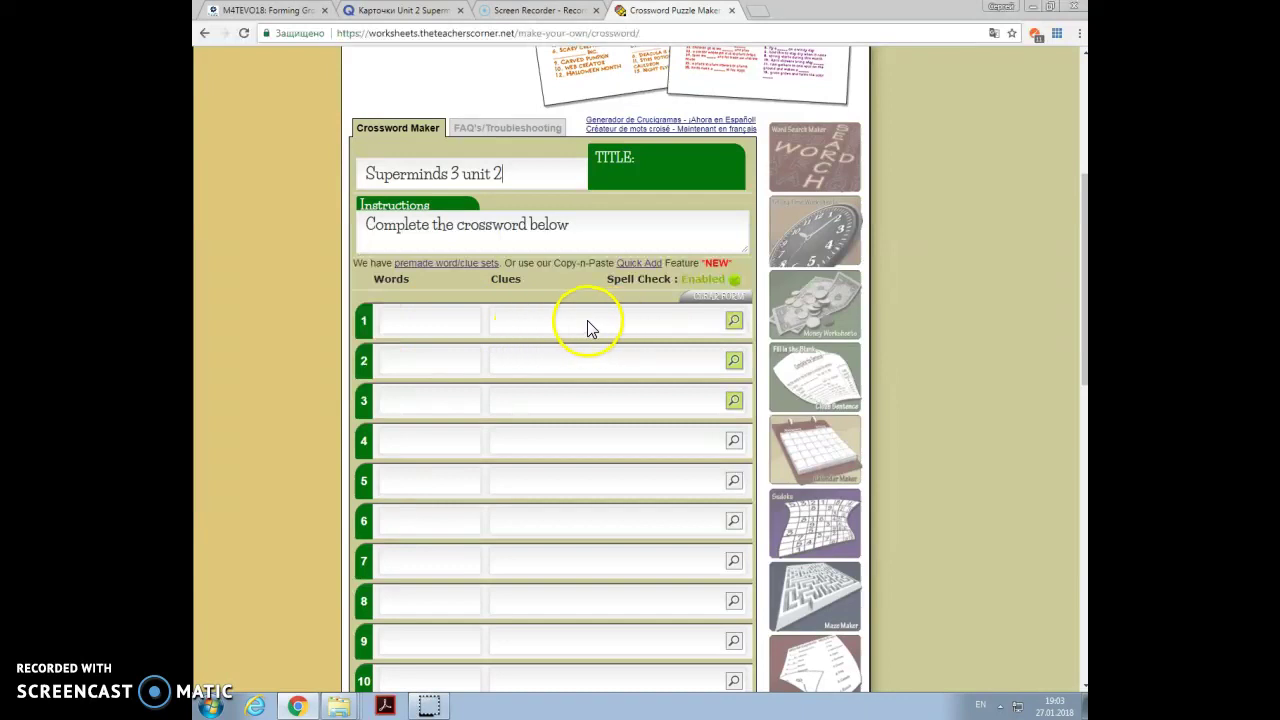
click(418, 324)
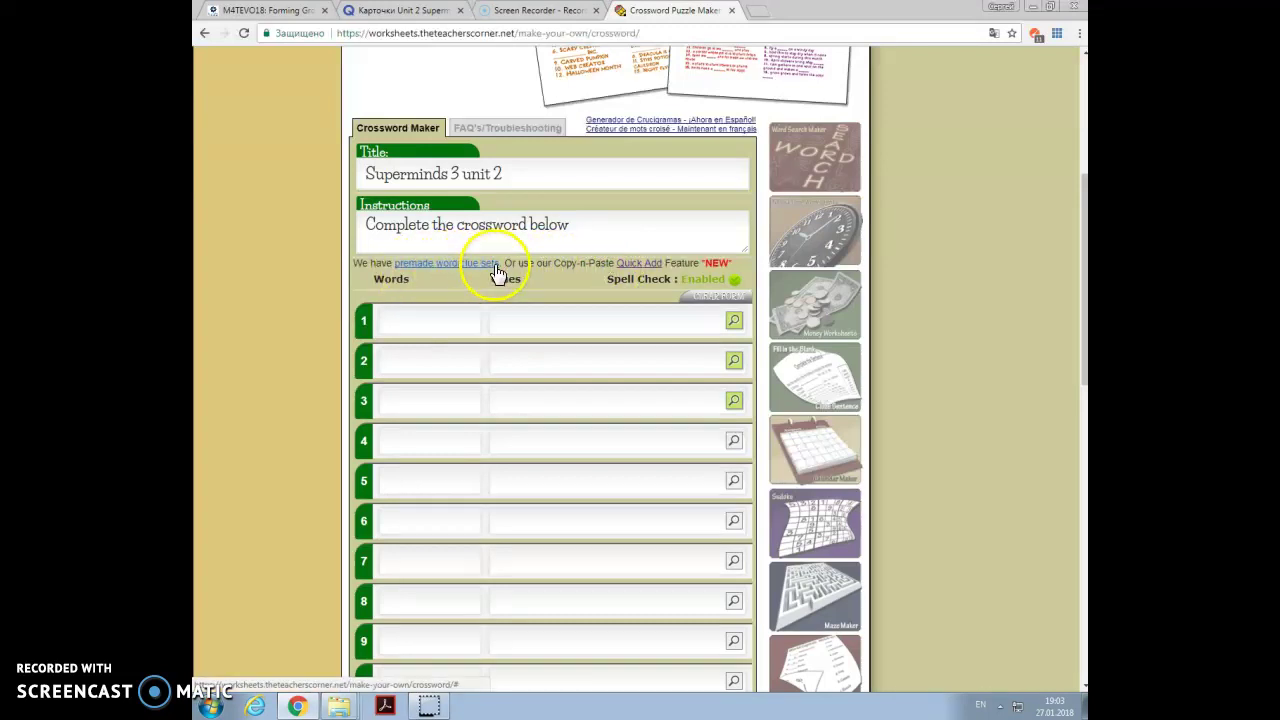
Open the Quick Add Copy-n-Paste box and clear its example entries.
click(637, 266)
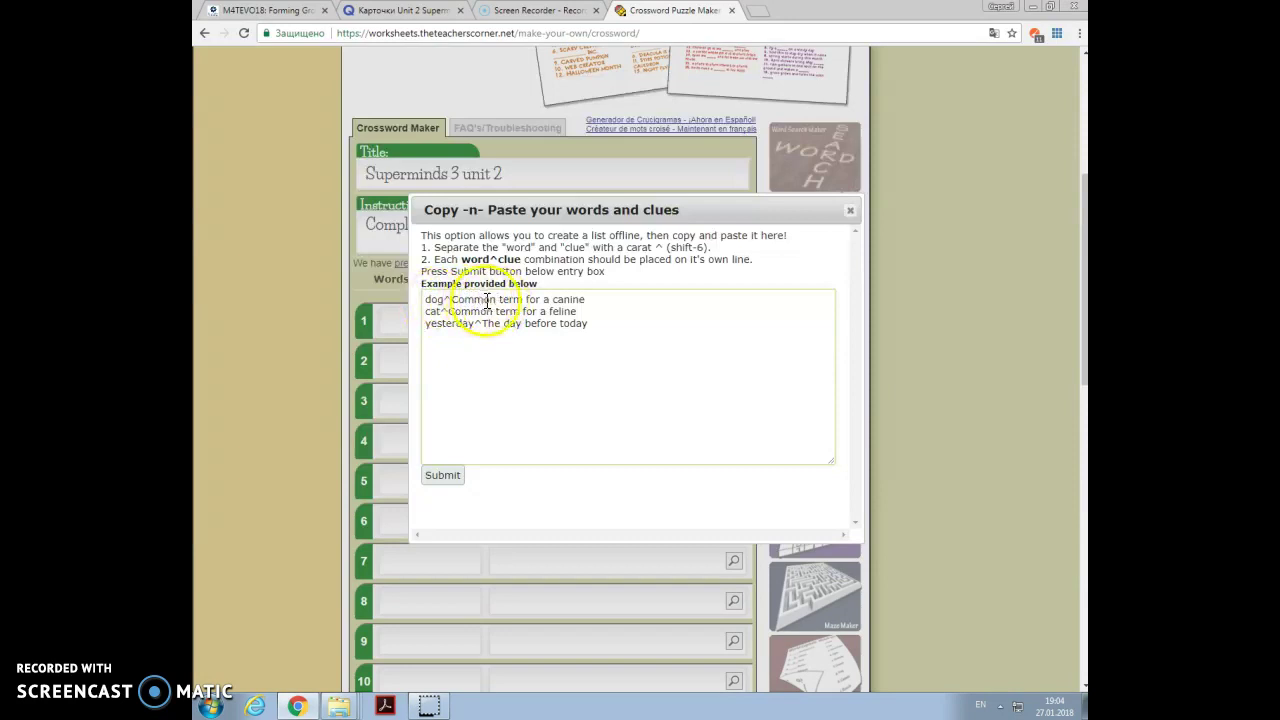
click(447, 300)
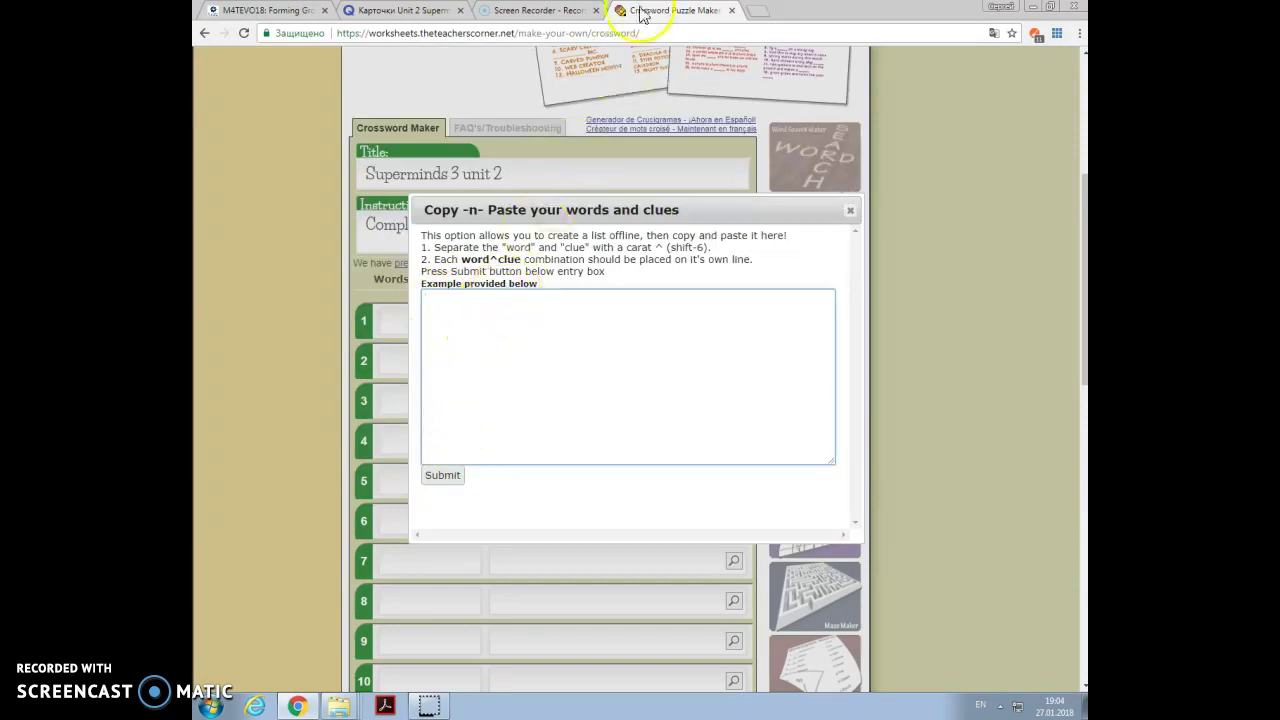
In the Quizlet tab, export the Unit 2 Superminds 3 set as text.
click(400, 11)
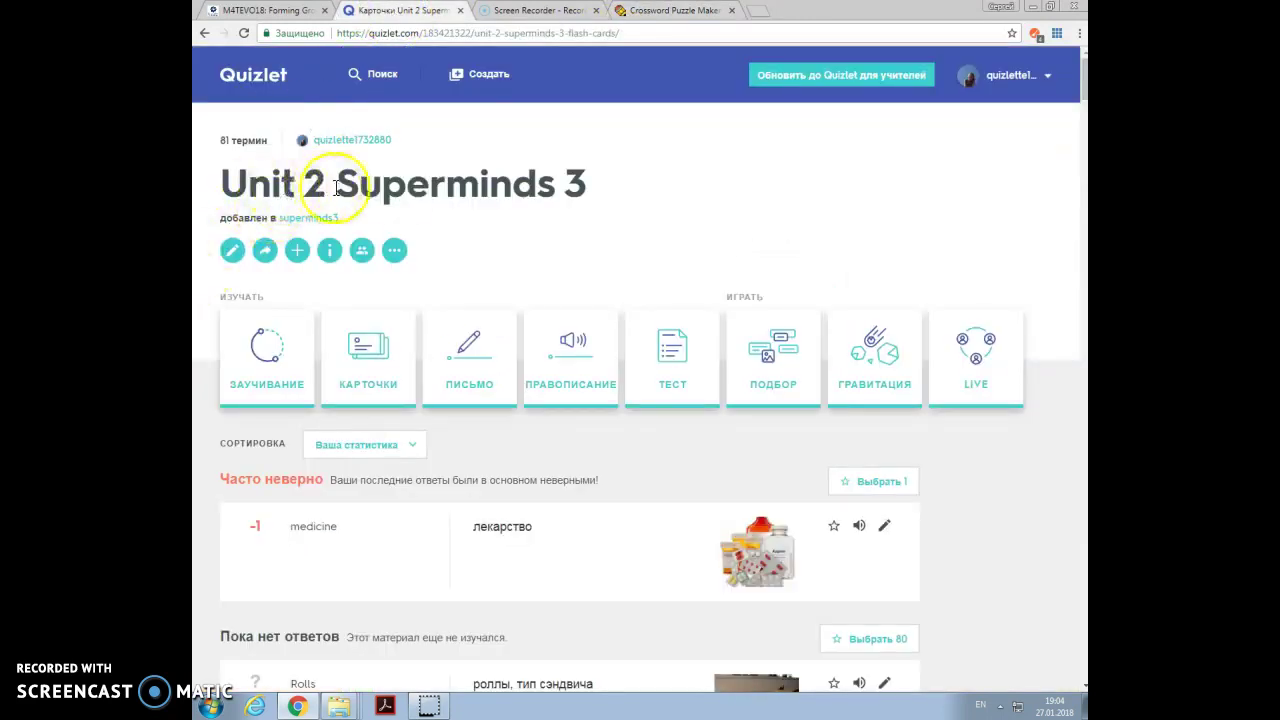
click(394, 251)
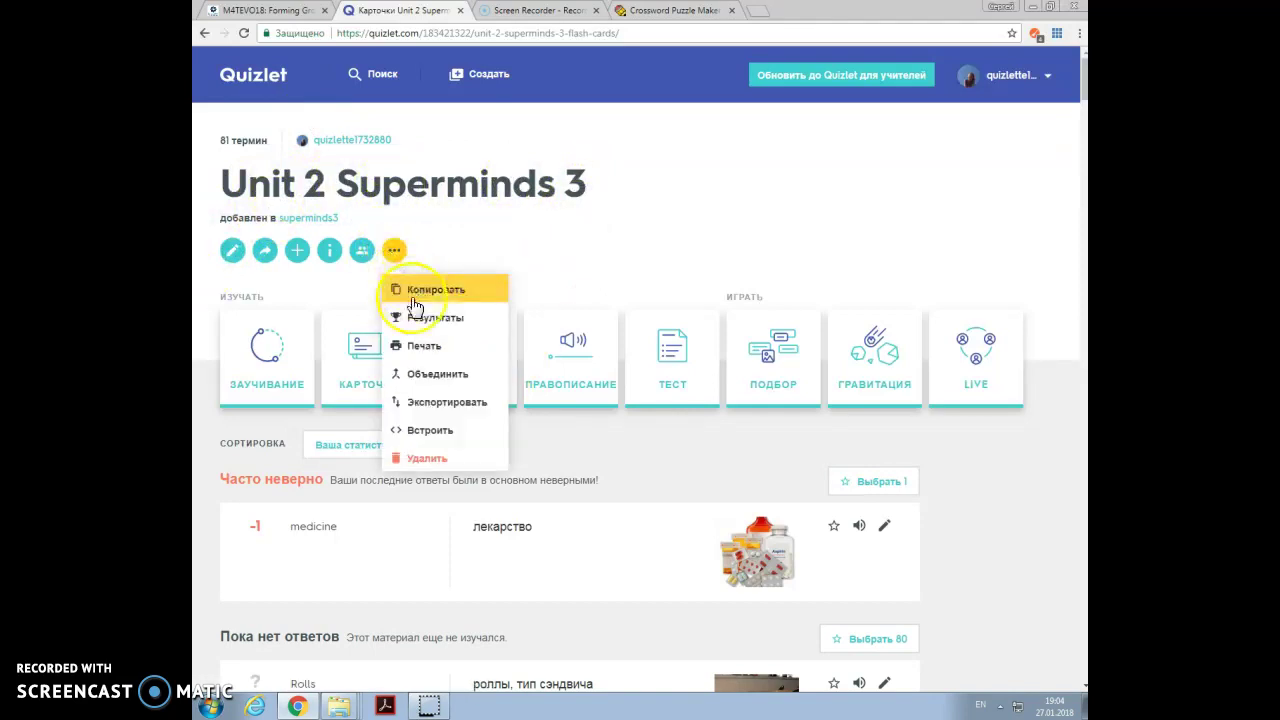
click(441, 402)
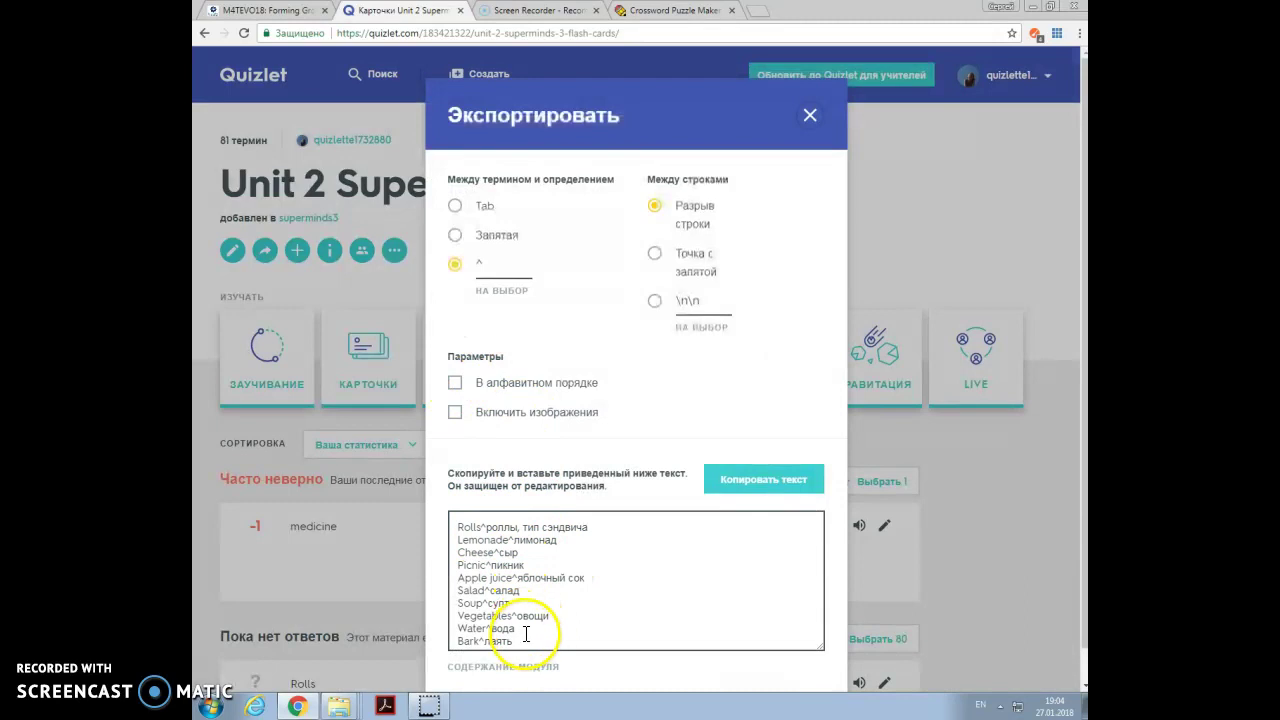
click(482, 527)
click(522, 560)
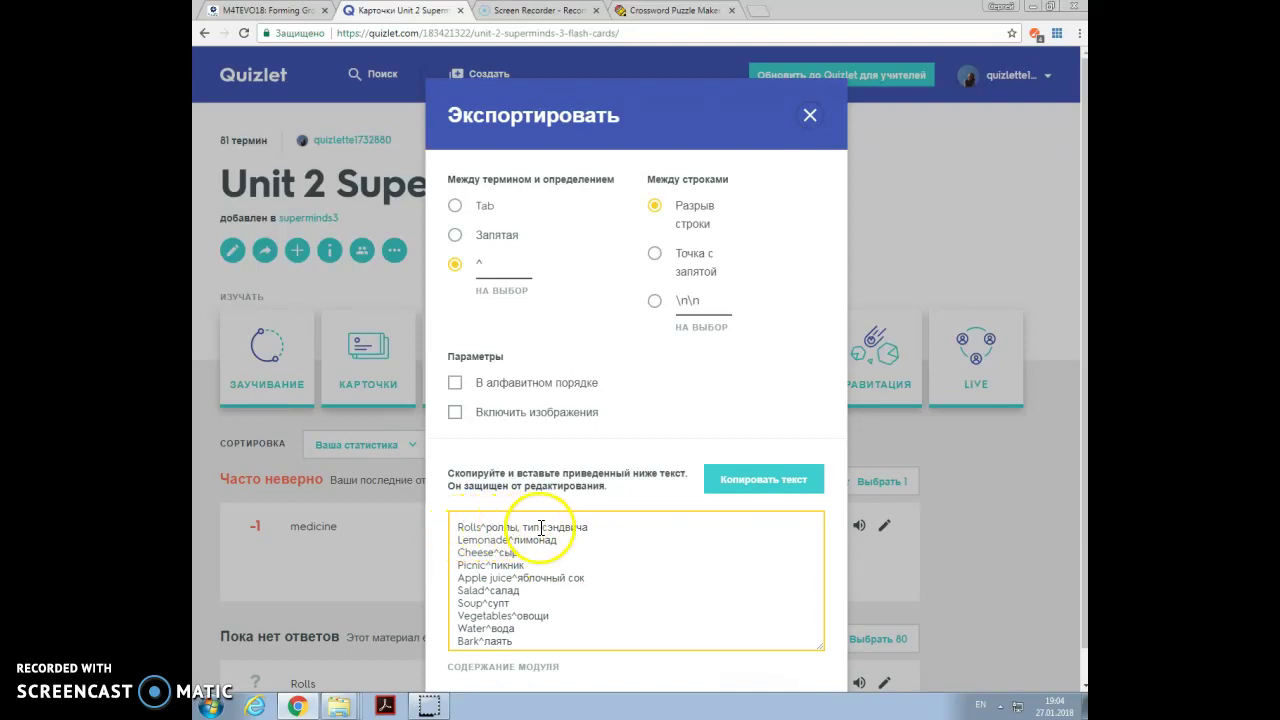
click(455, 207)
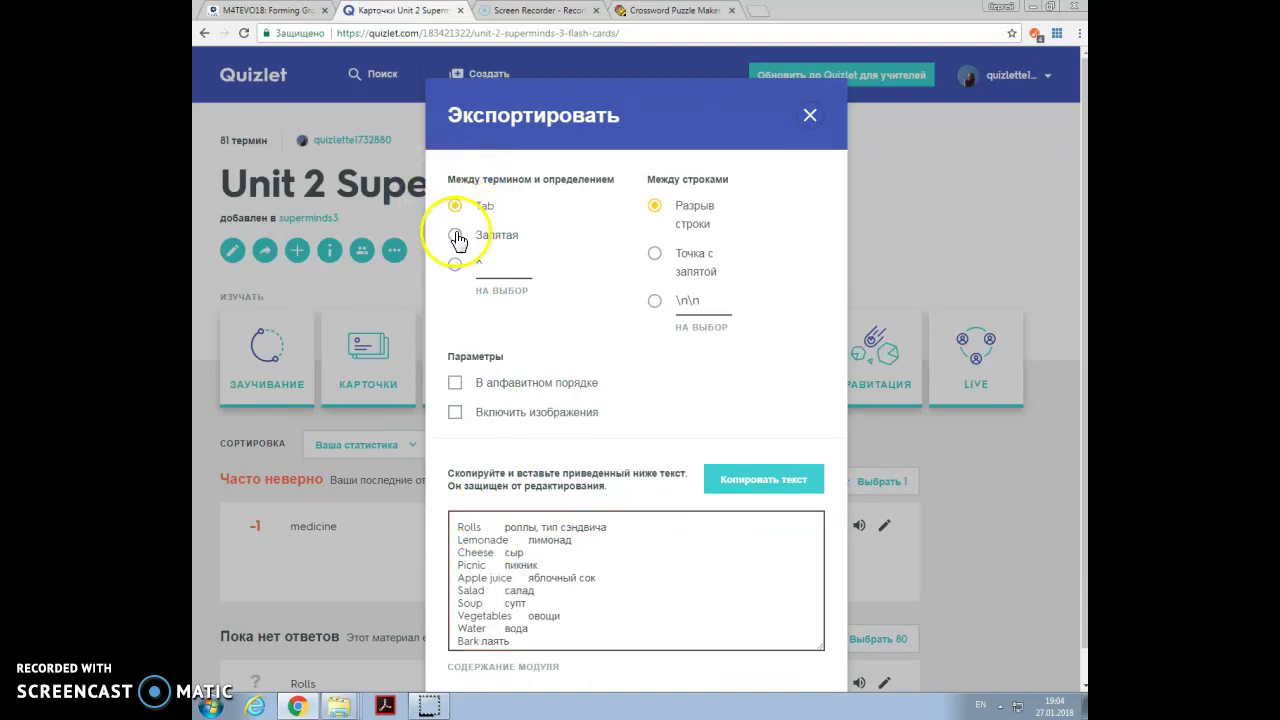
click(456, 236)
click(454, 266)
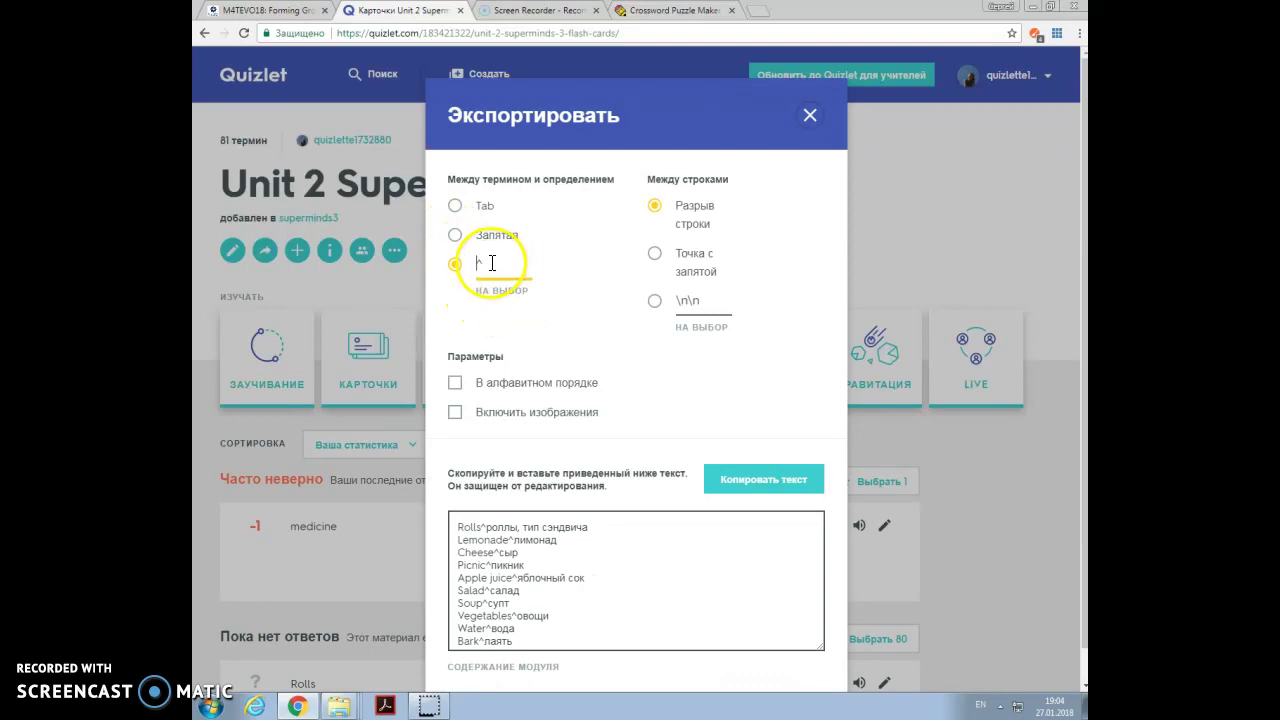
double_click(484, 263)
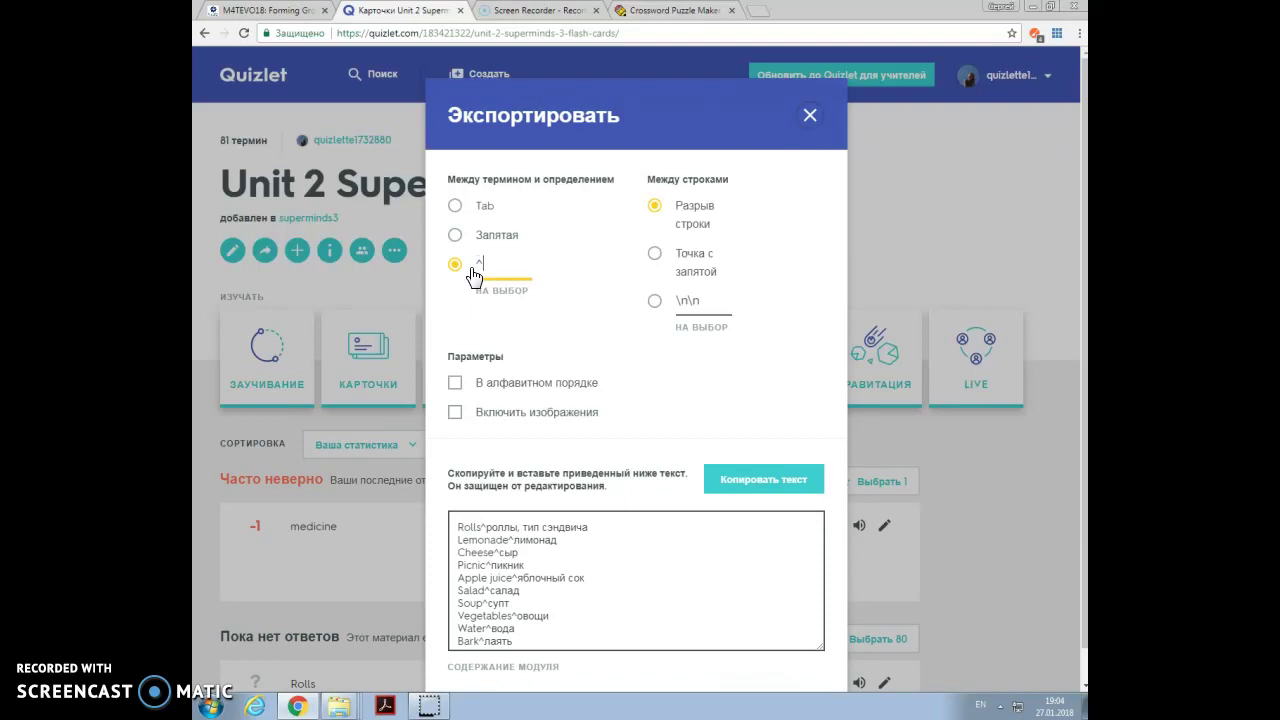
click(480, 258)
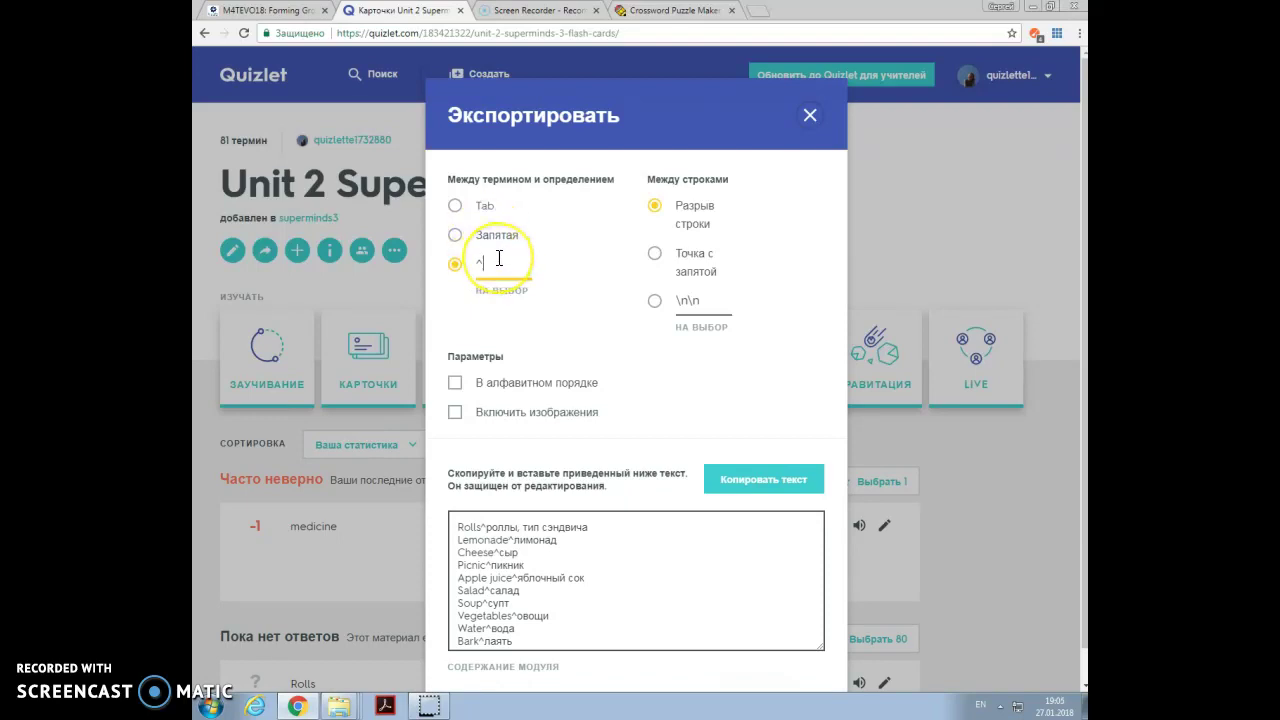
key(BackSpace)
text(-)
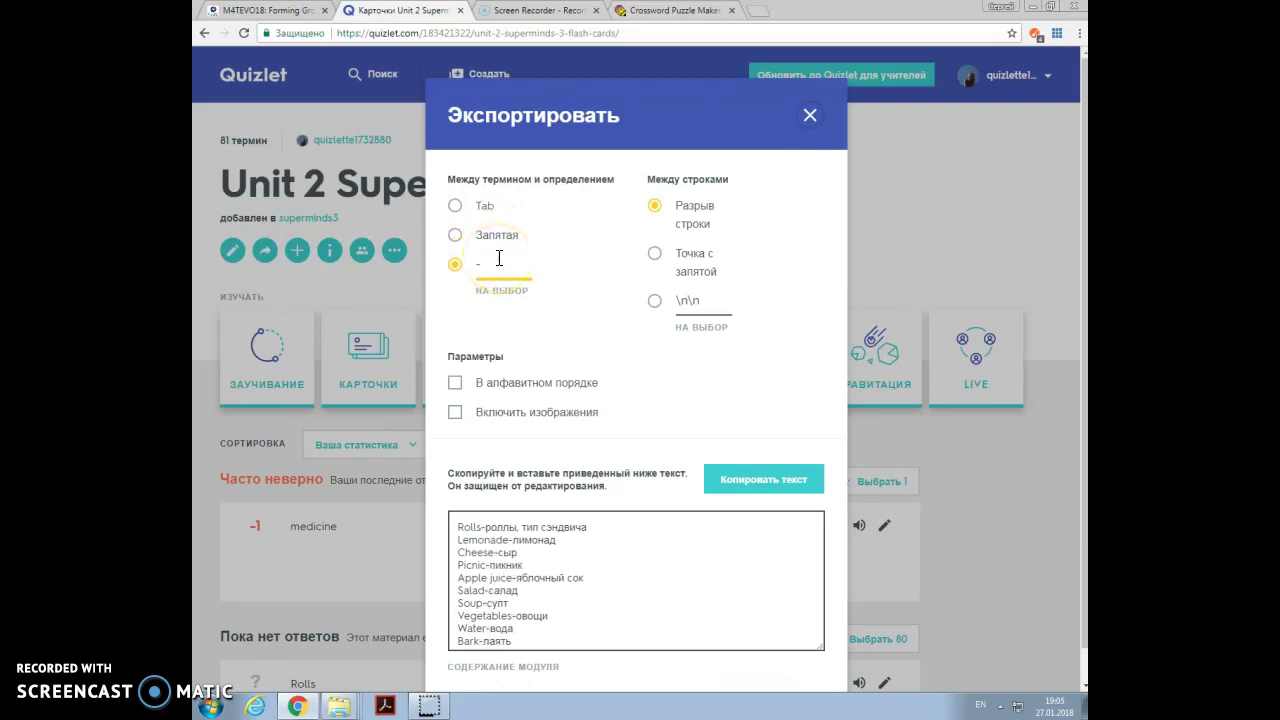
key(BackSpace)
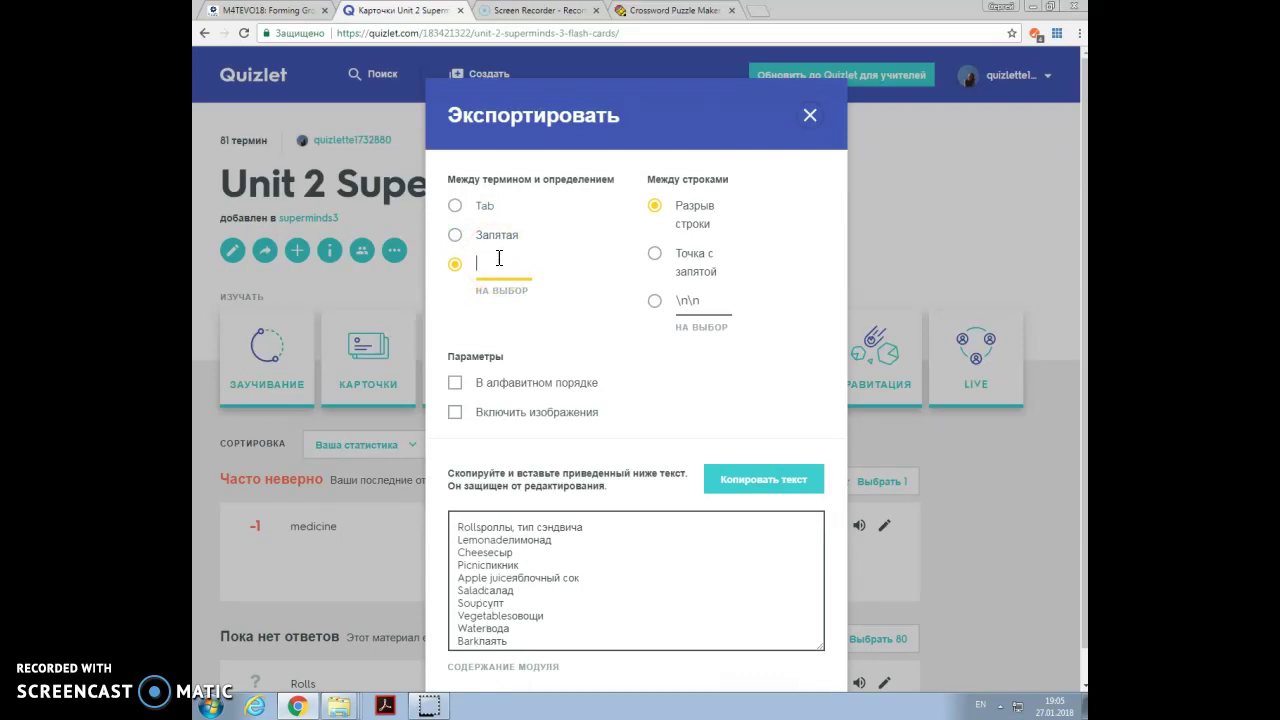
text(•)
key(BackSpace)
text(^)
click(463, 266)
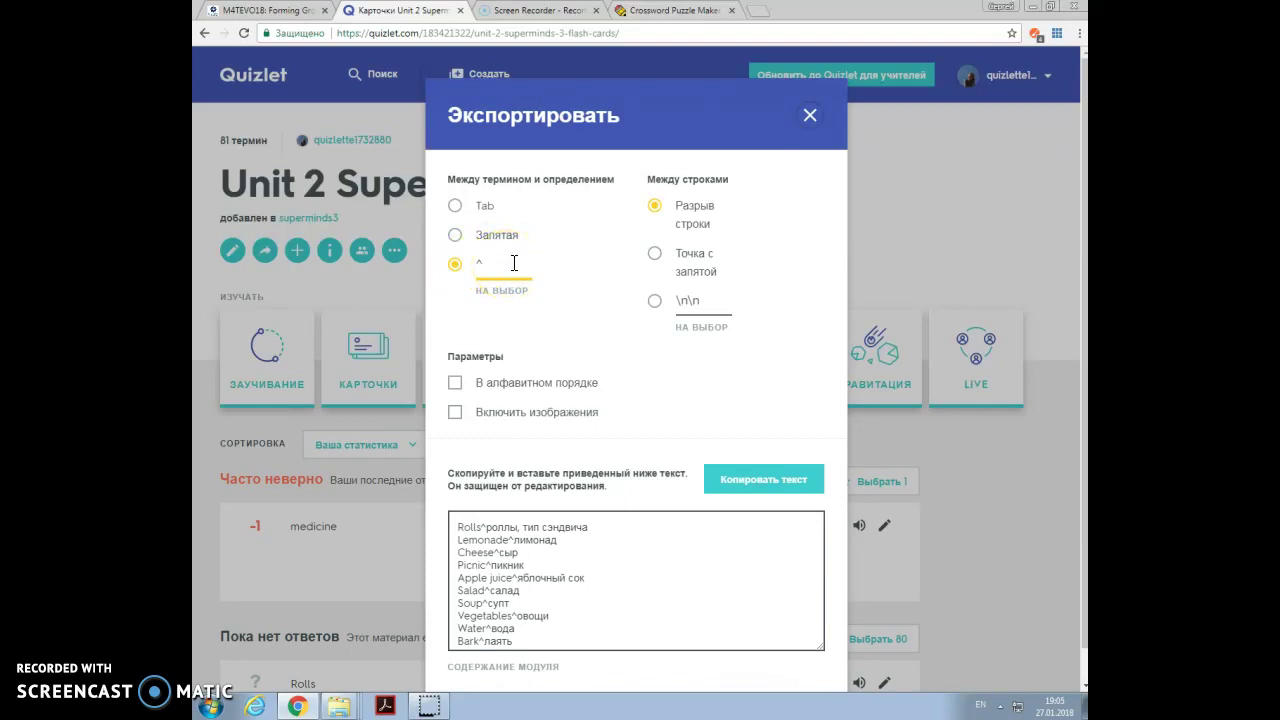
scroll(608, 323, down, 1)
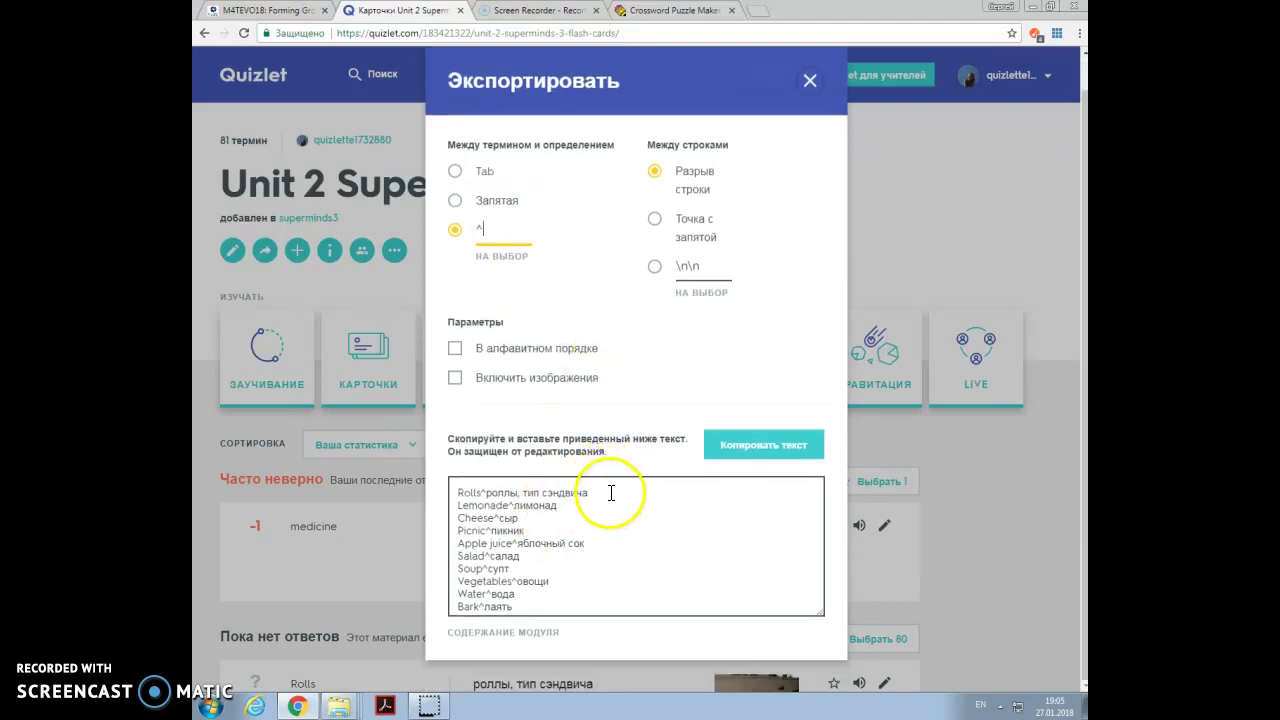
Copy the exported term^definition list to the clipboard.
click(524, 493)
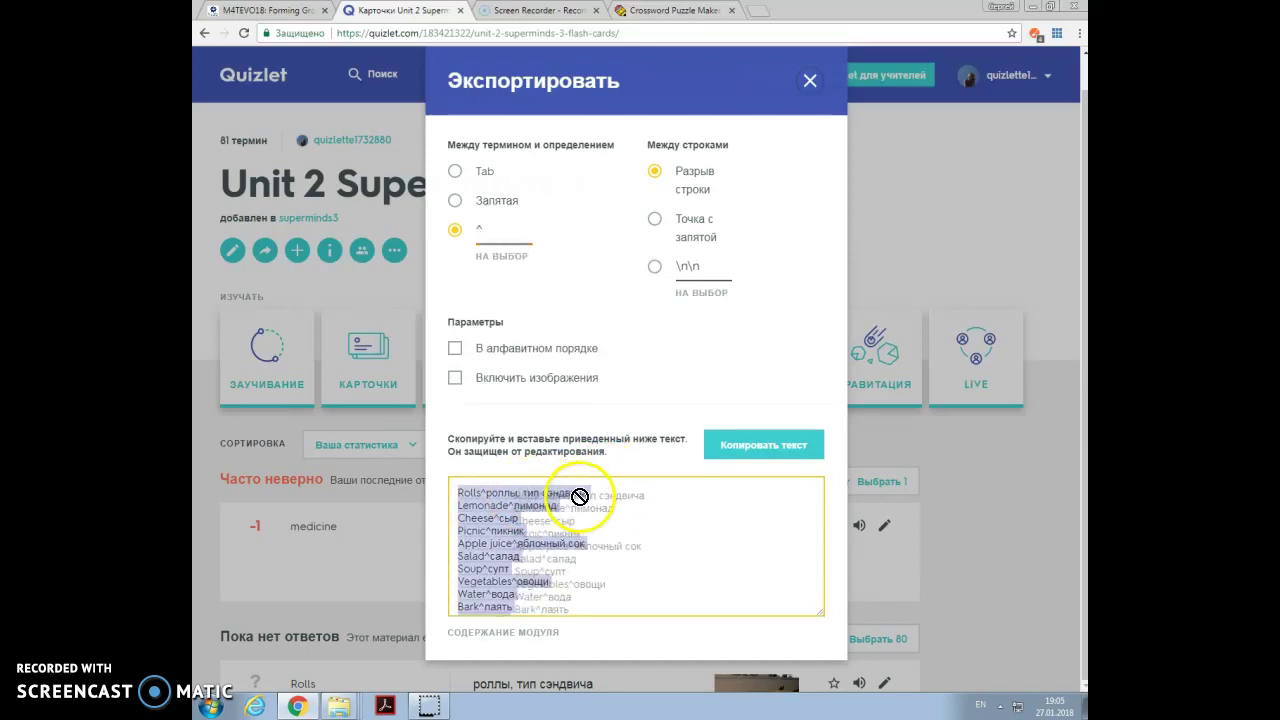
click(608, 495)
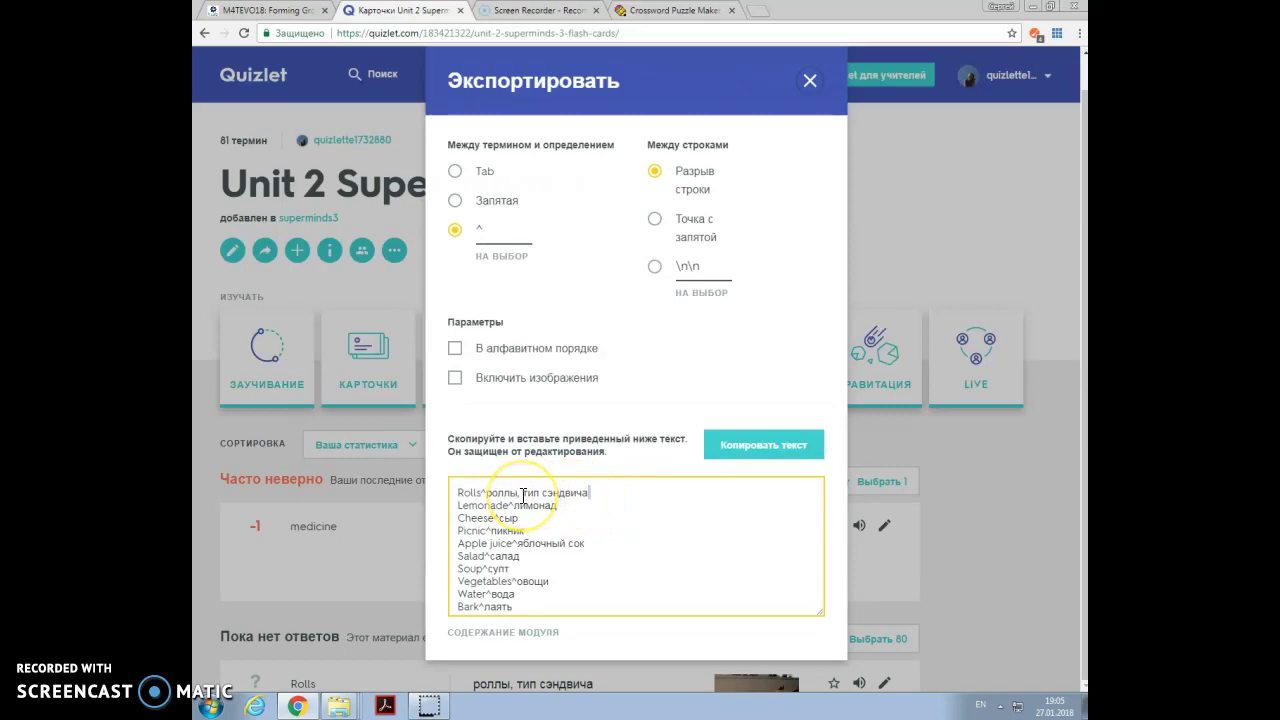
drag(522, 494, 590, 494)
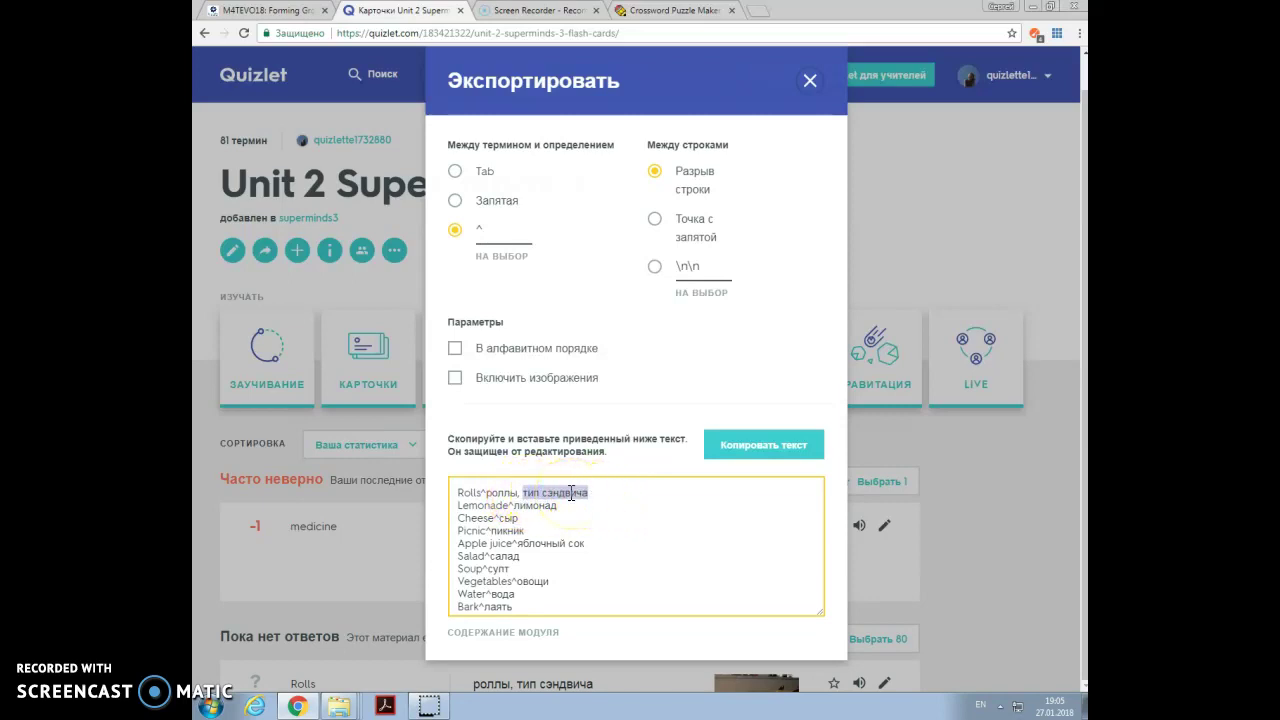
click(610, 506)
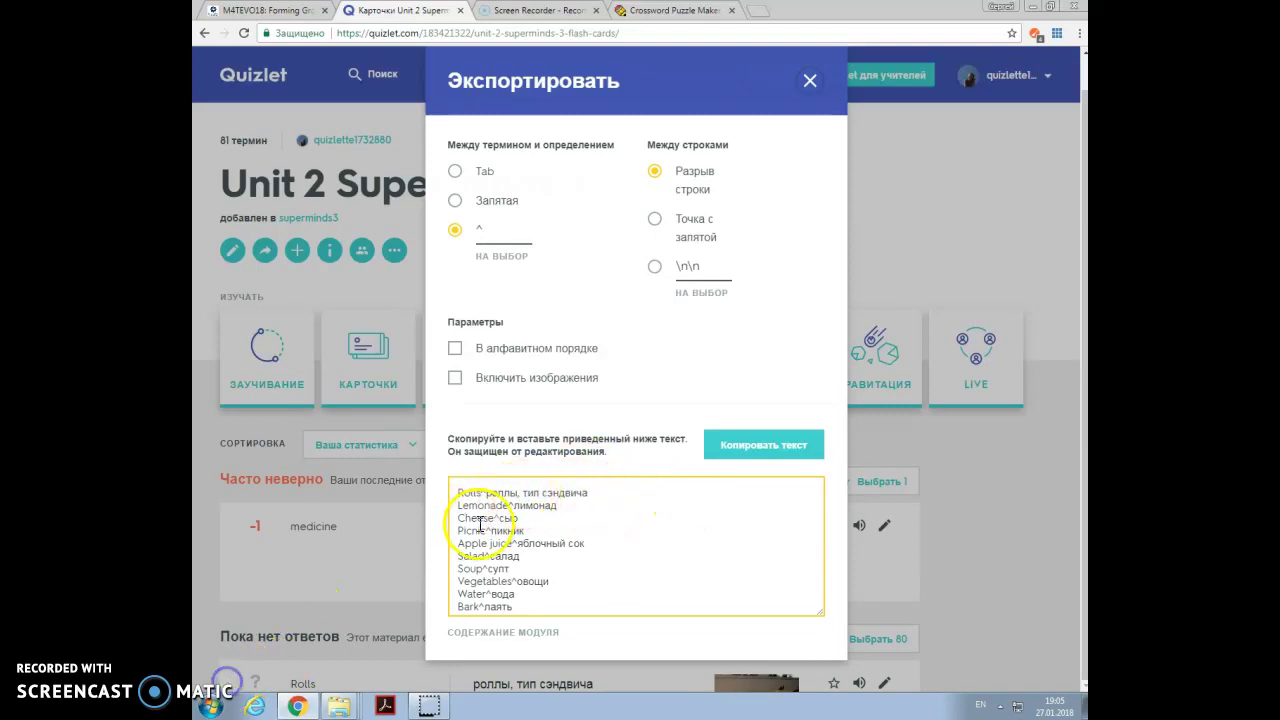
click(745, 455)
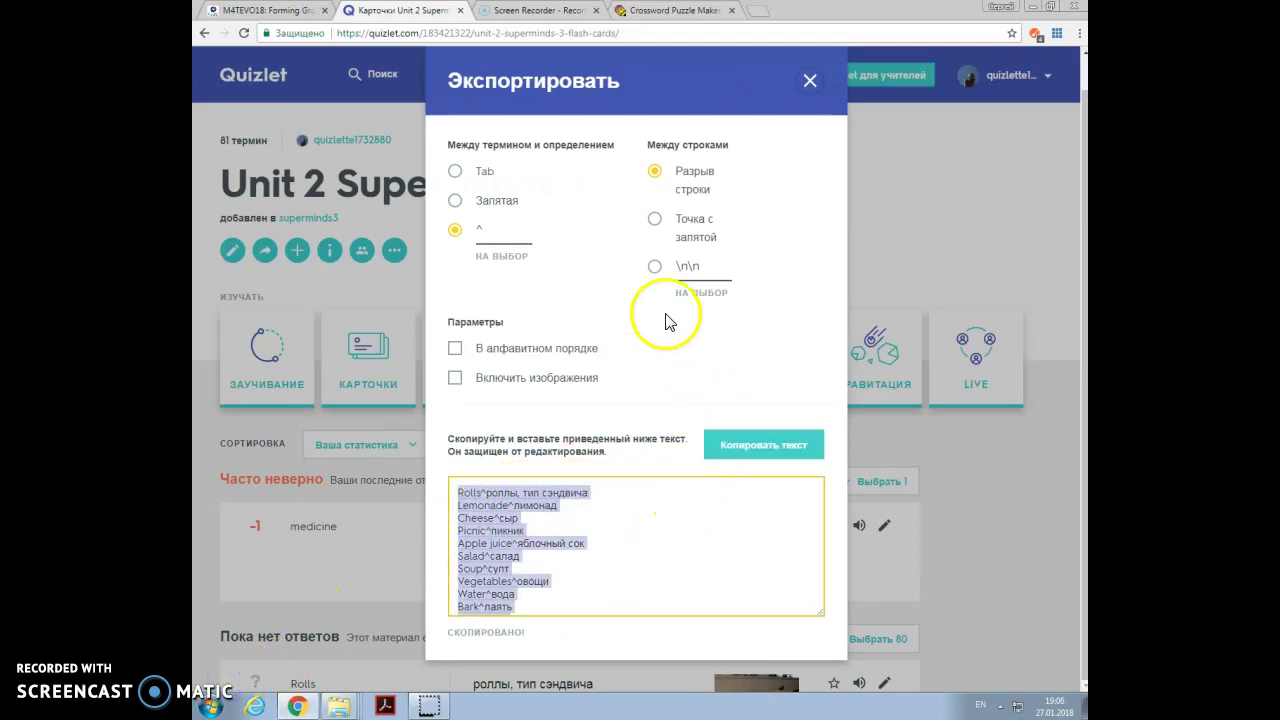
Paste the Quizlet list into the Copy-n-Paste box and trim the first clue to роллы.
click(661, 11)
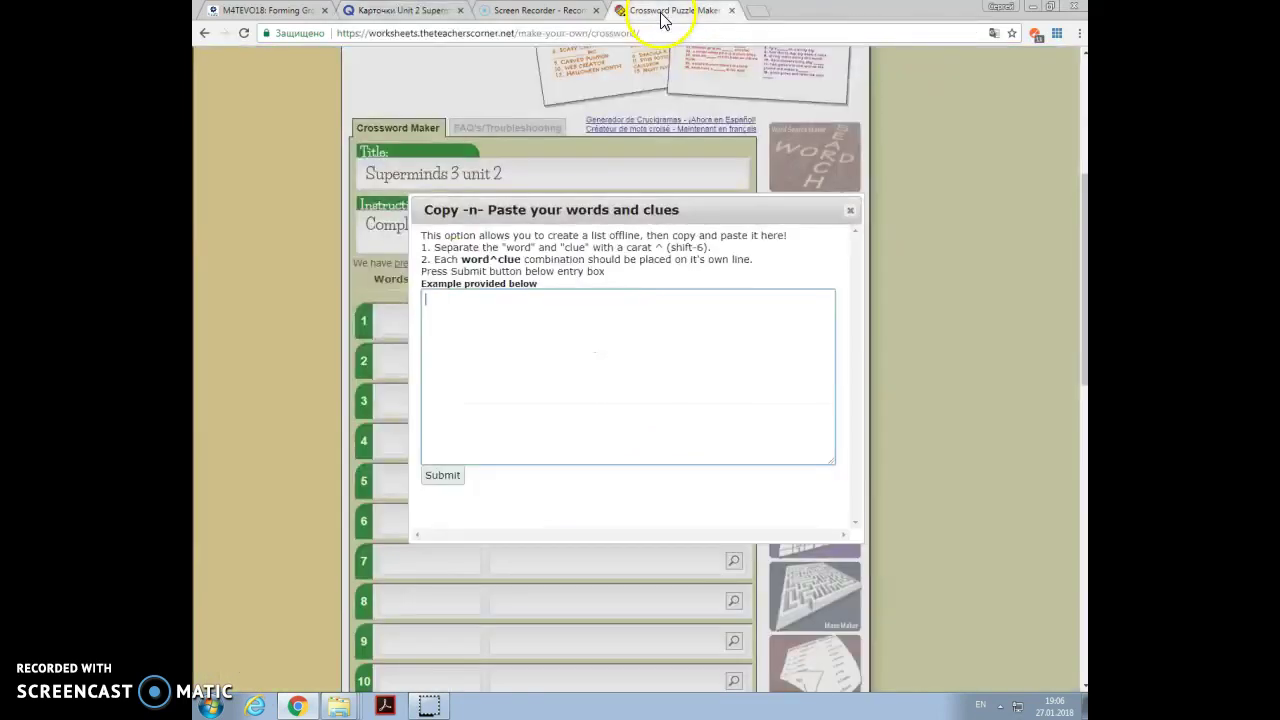
click(481, 324)
key(ctrl+v)
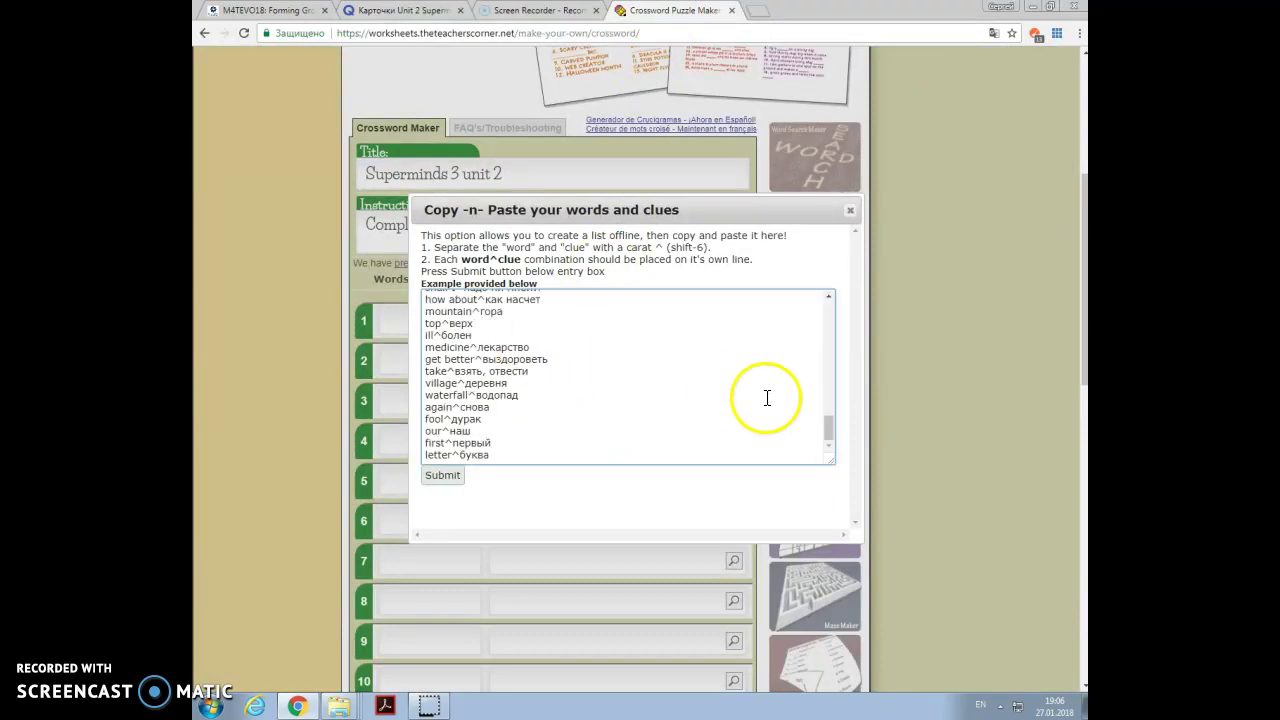
drag(829, 427, 831, 306)
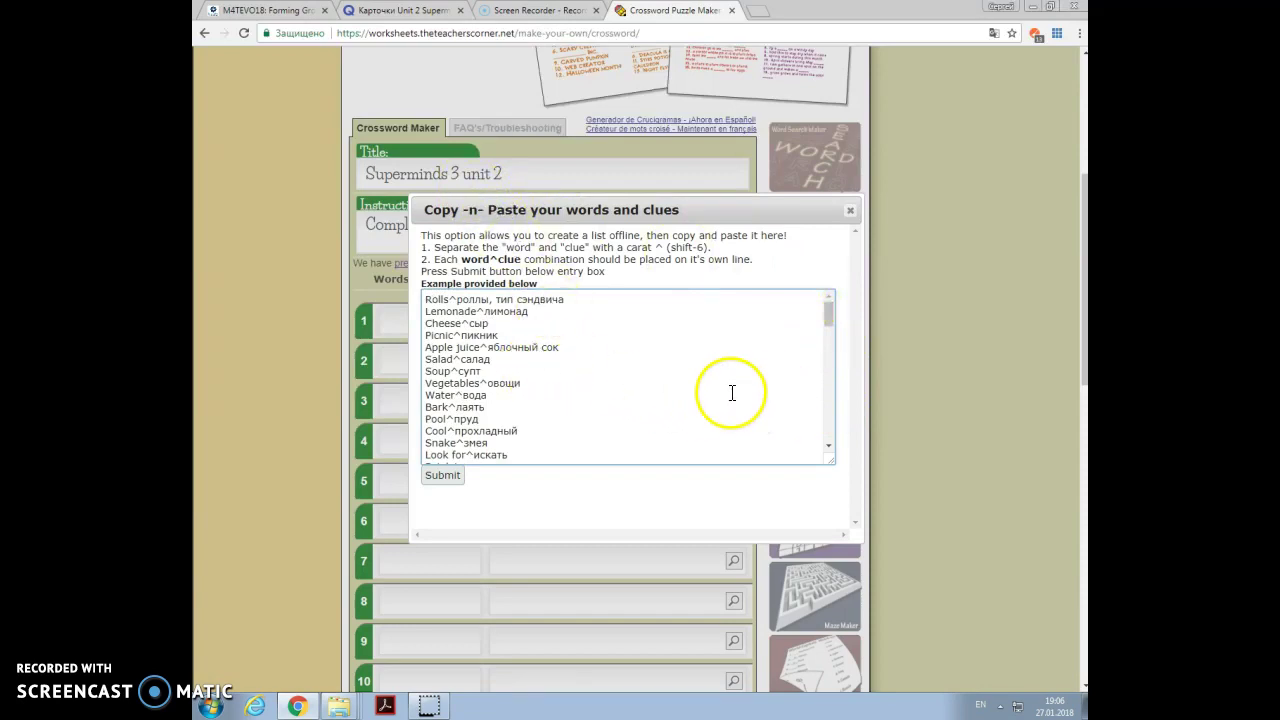
click(565, 300)
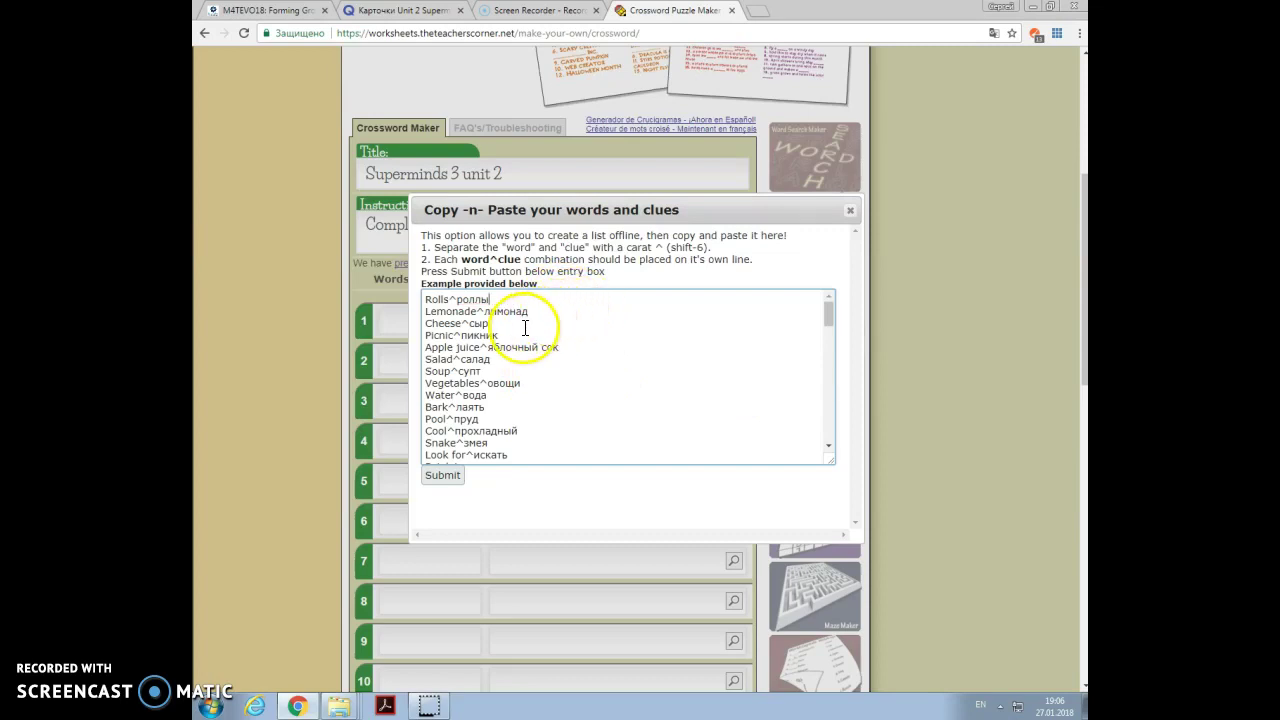
Delete the Apple juice line and remove the comma from the Shopping clue.
drag(557, 348, 428, 347)
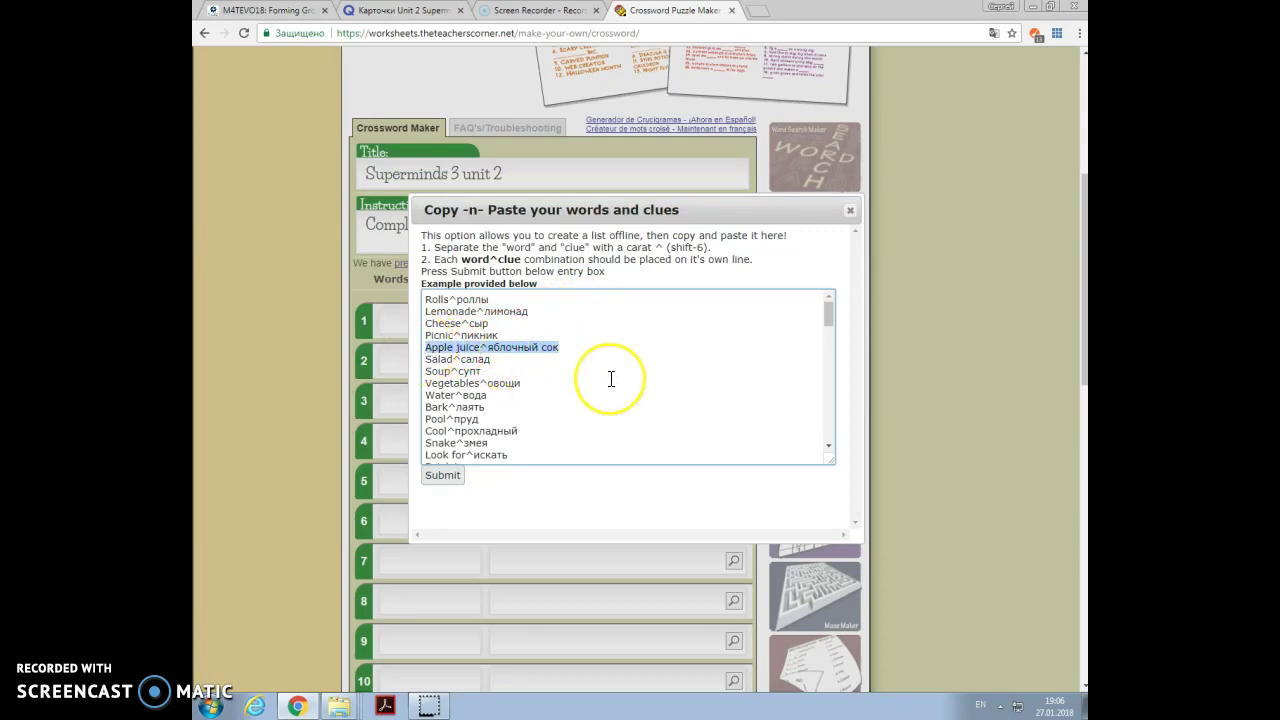
key(BackSpace)
key(BackSpace)
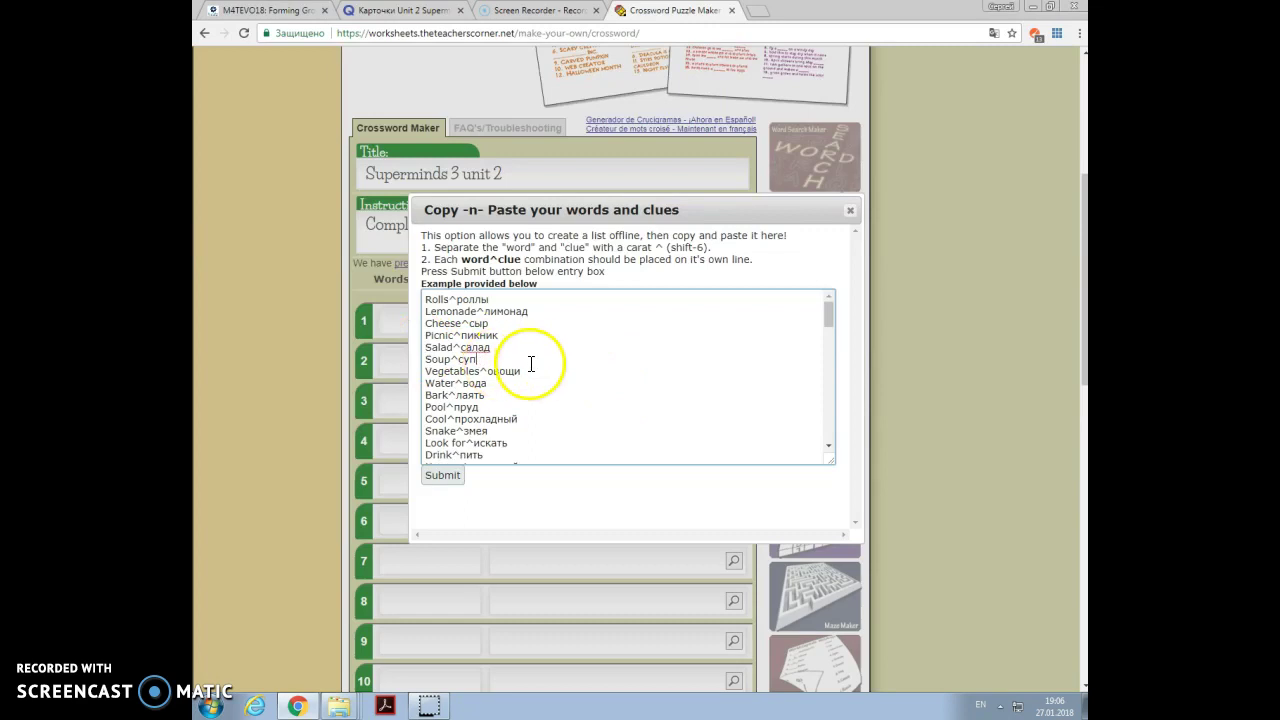
scroll(531, 364, down, 3)
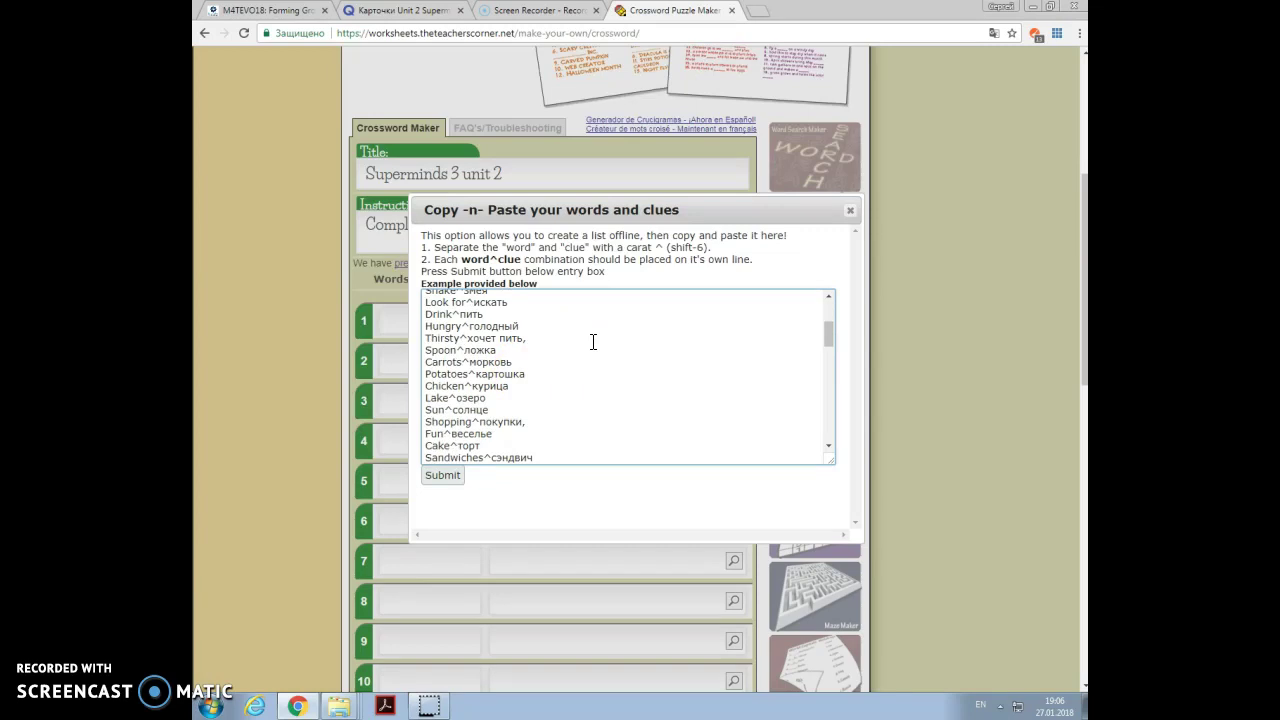
scroll(580, 370, down, 2)
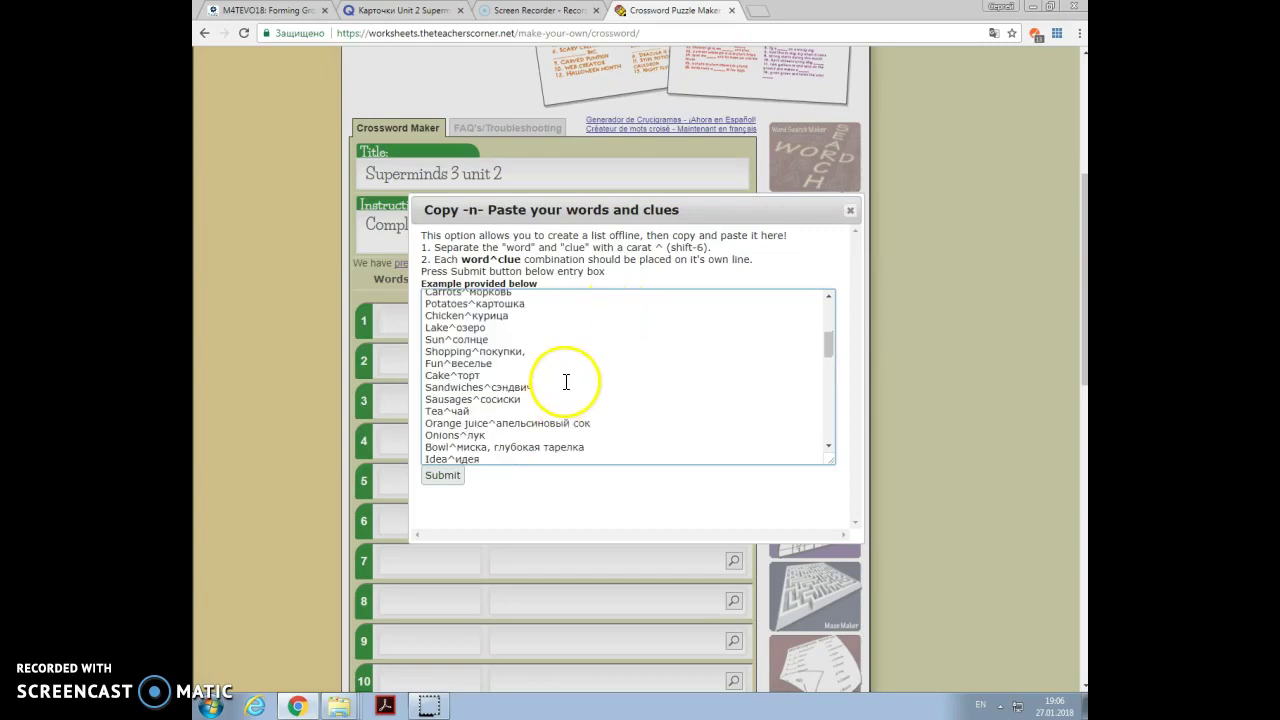
click(534, 352)
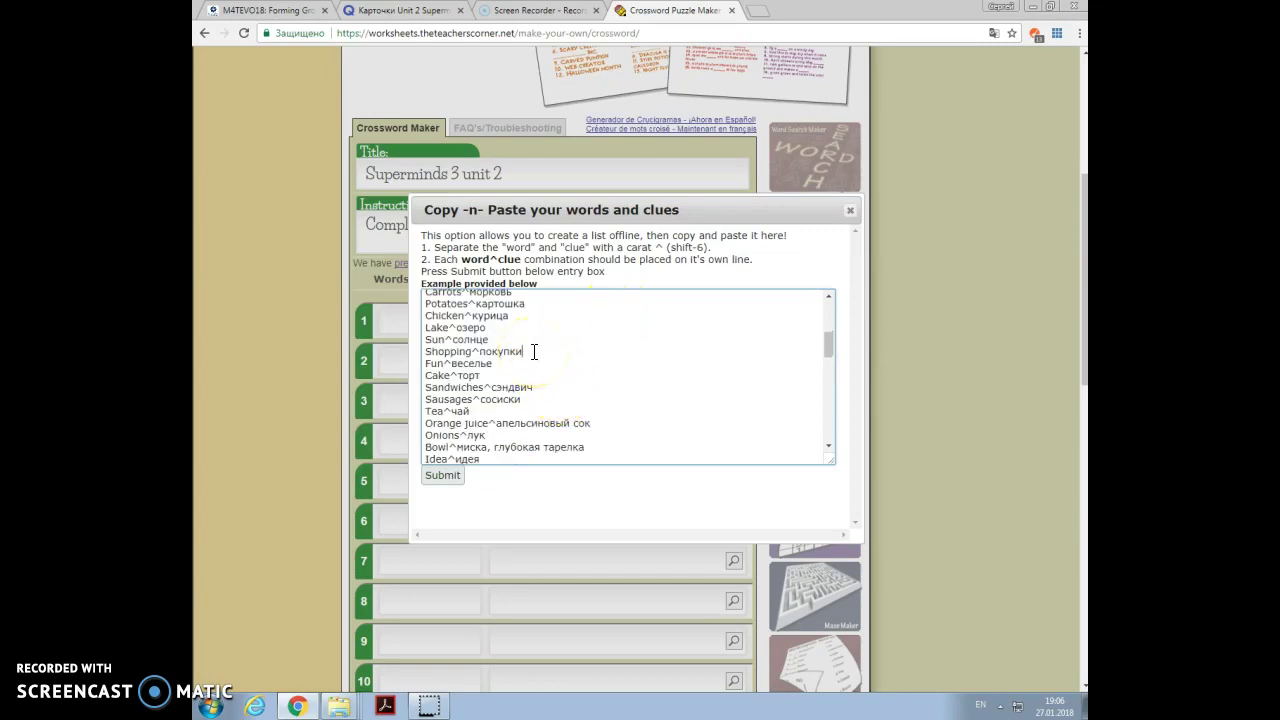
Delete the Orange juice line and shorten the Bowl and Owl clues.
scroll(586, 360, down, 2)
drag(598, 353, 434, 350)
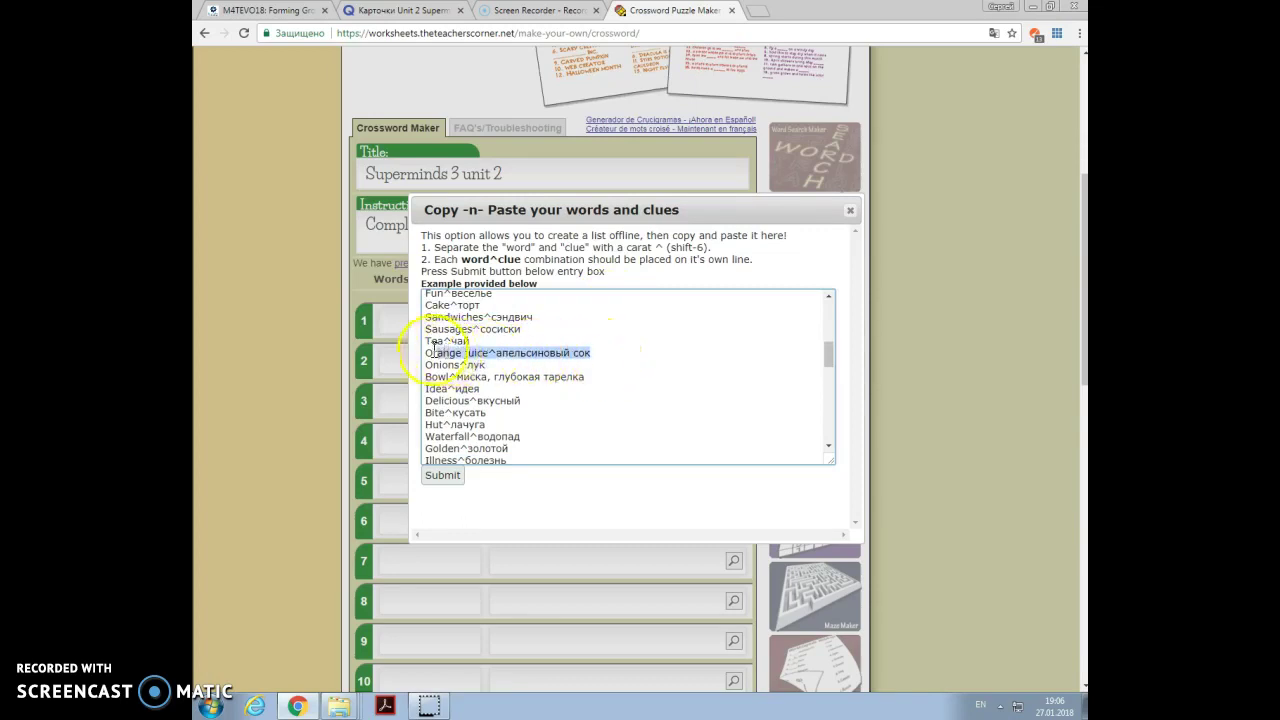
key(BackSpace)
key(BackSpace)
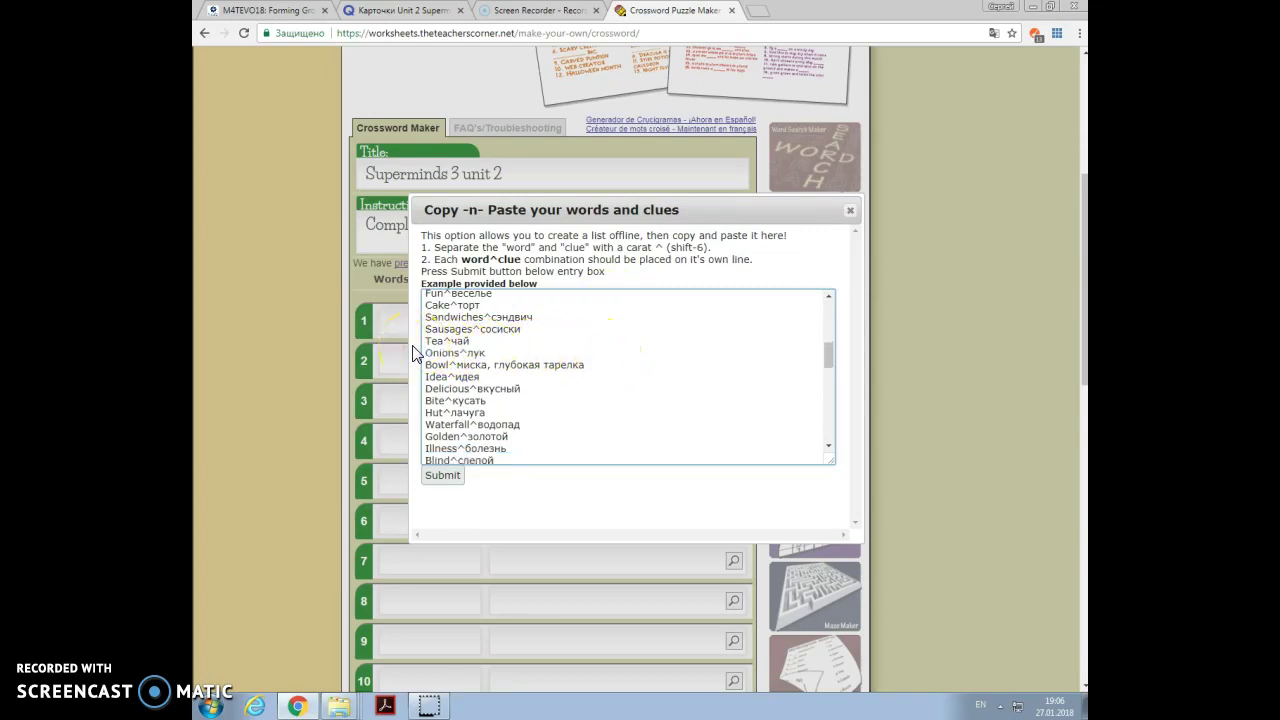
click(600, 367)
scroll(612, 347, down, 5)
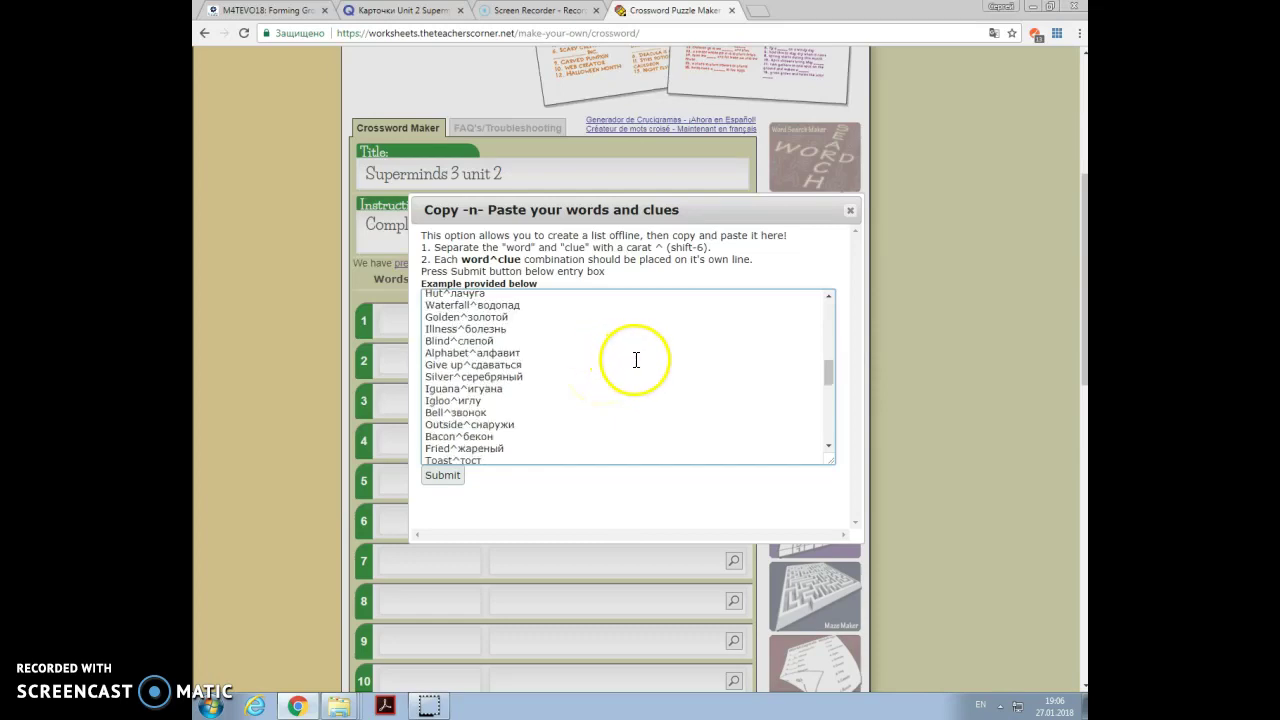
scroll(605, 400, down, 10)
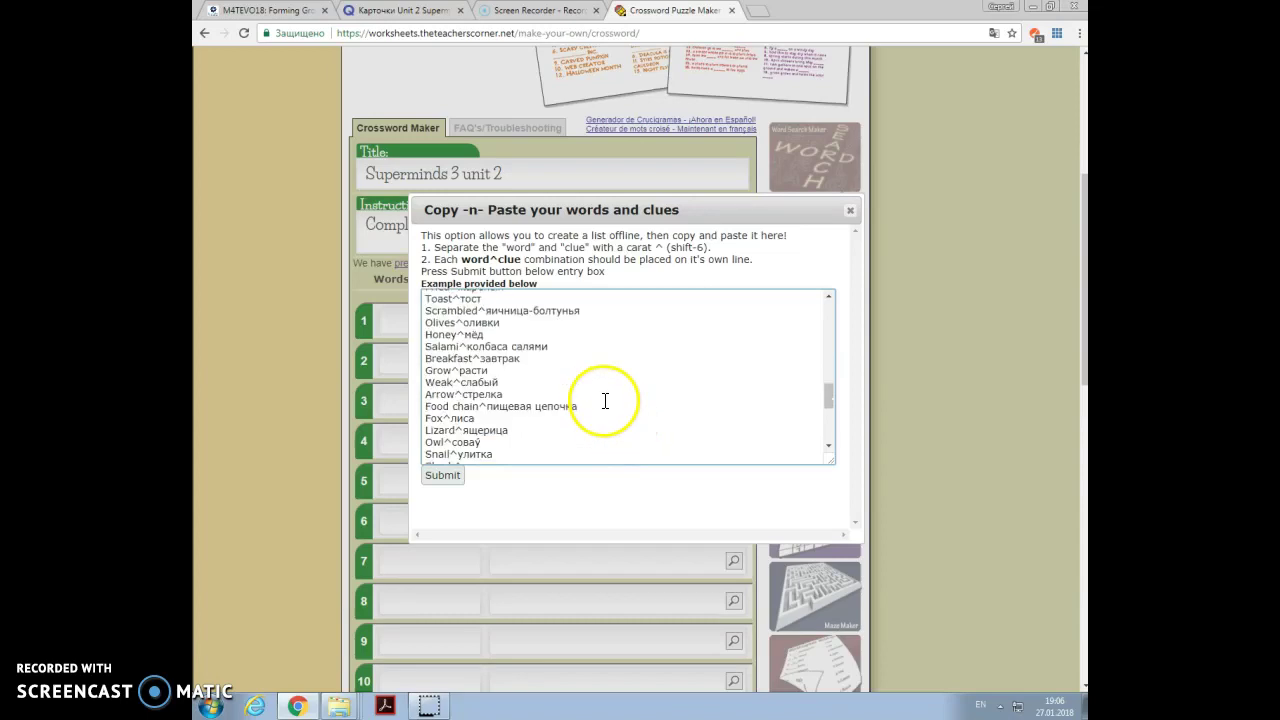
click(498, 303)
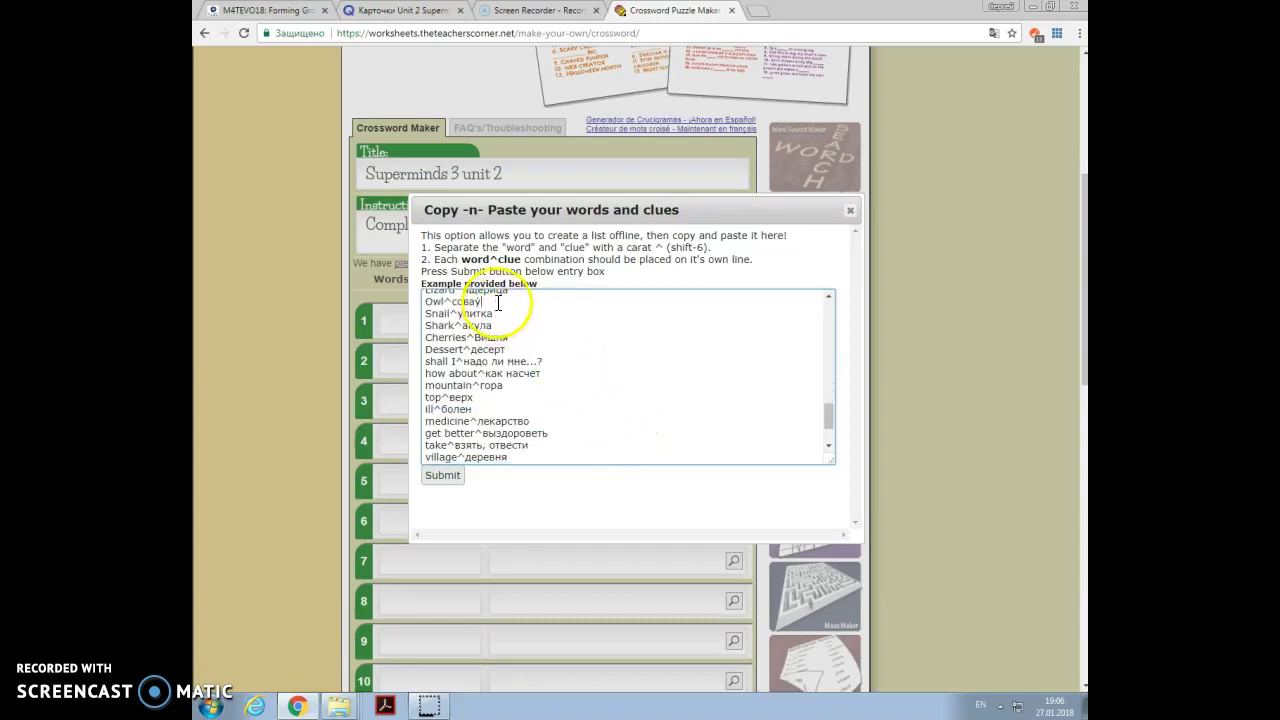
Submit the pasted list to fill the 30 word and clue rows.
click(443, 477)
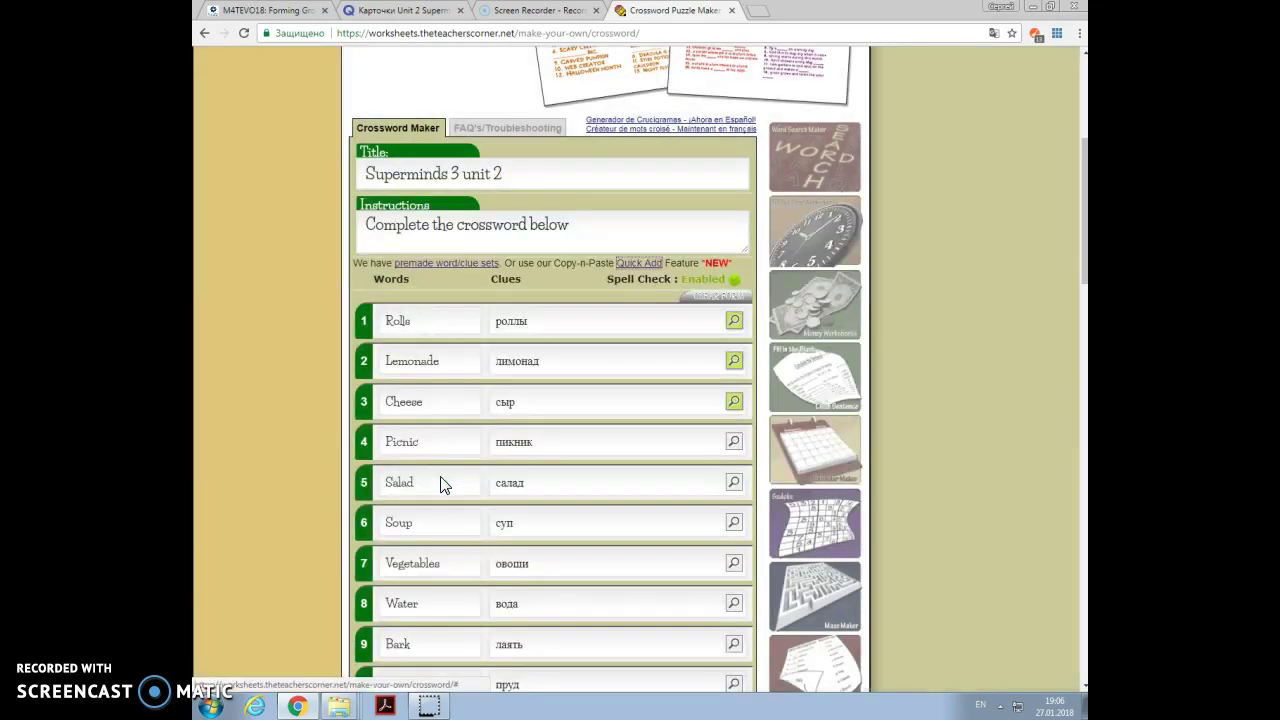
scroll(440, 486, down, 3)
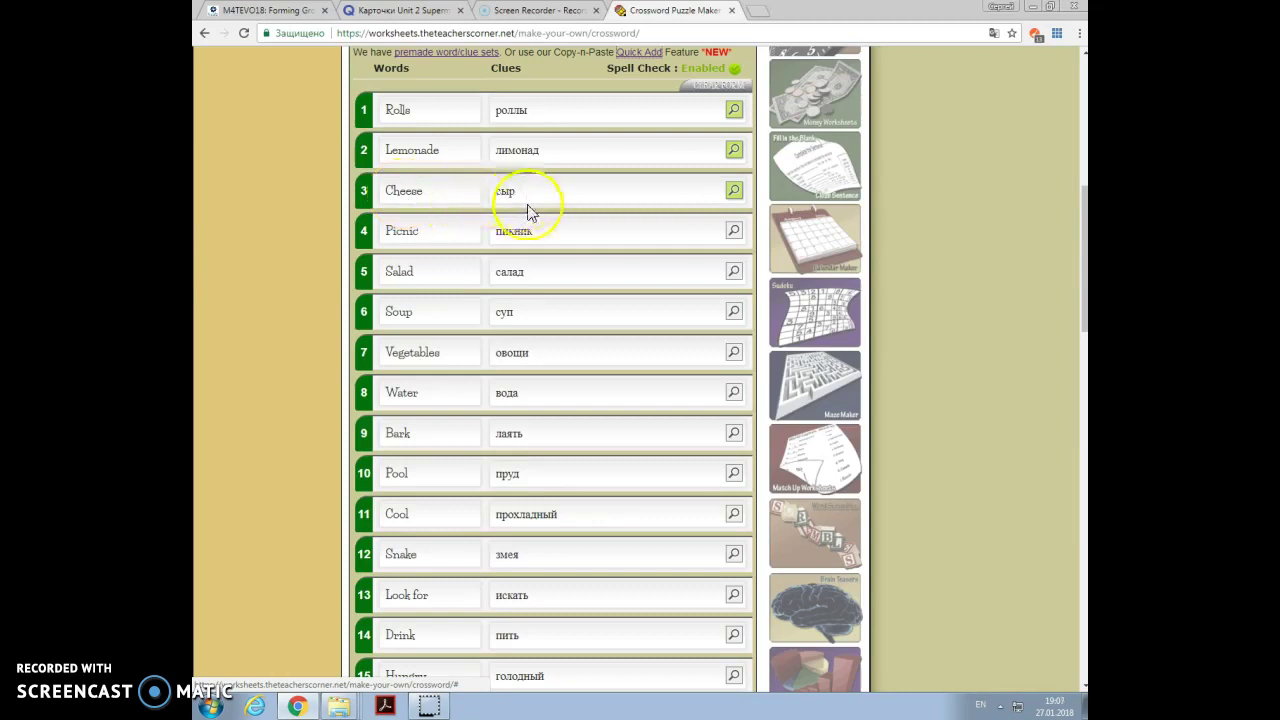
scroll(530, 213, down, 3)
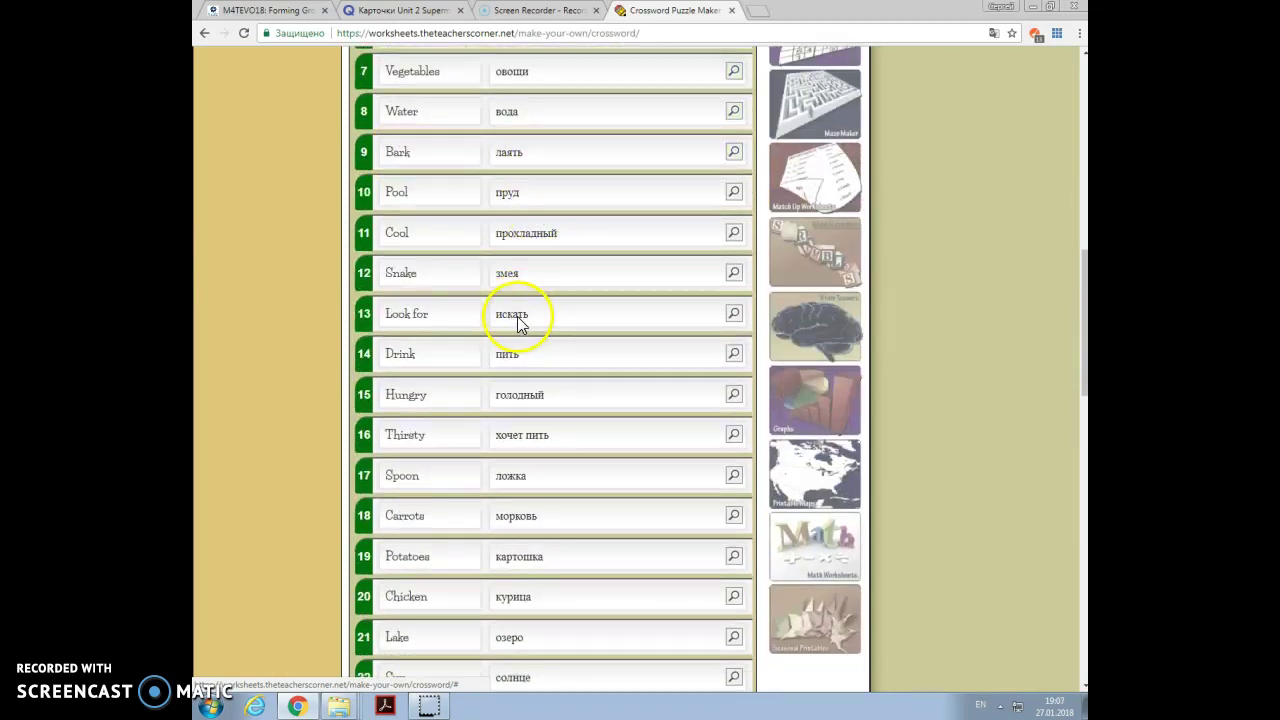
scroll(518, 323, down, 5)
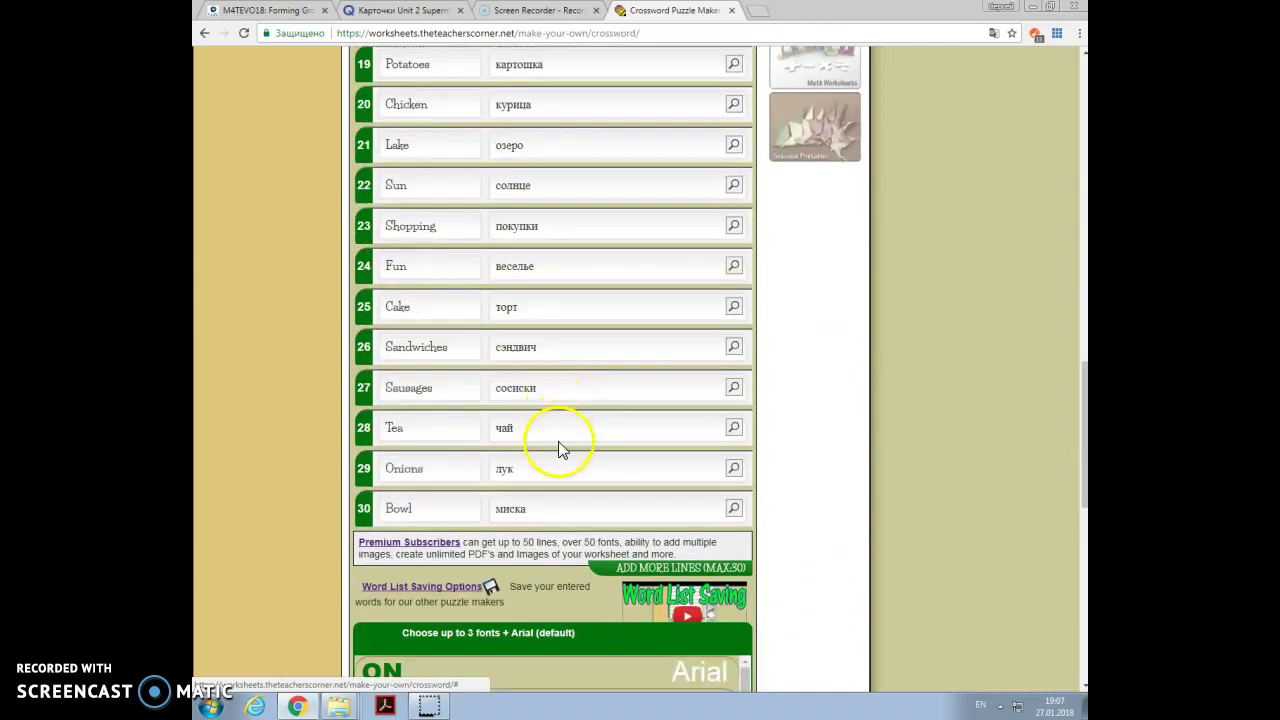
scroll(545, 471, down, 1)
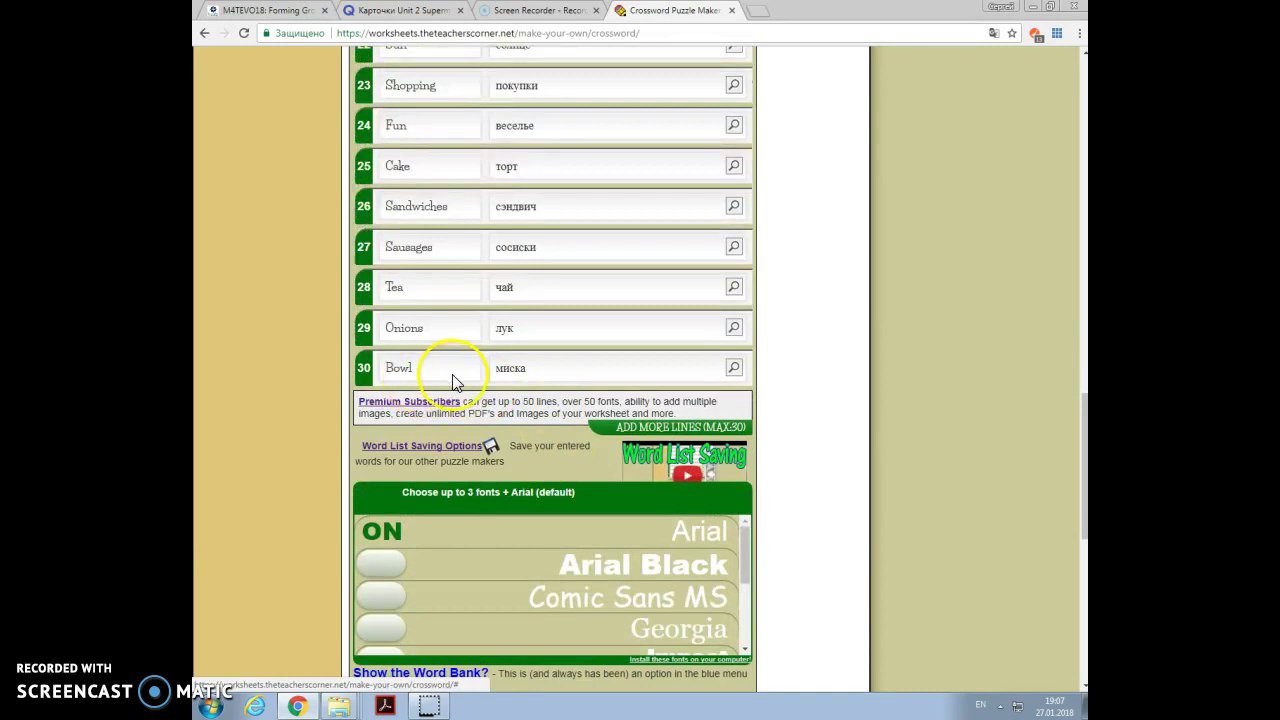
Generate the crossword puzzle from the filled word list.
scroll(515, 380, down, 1)
scroll(515, 390, down, 4)
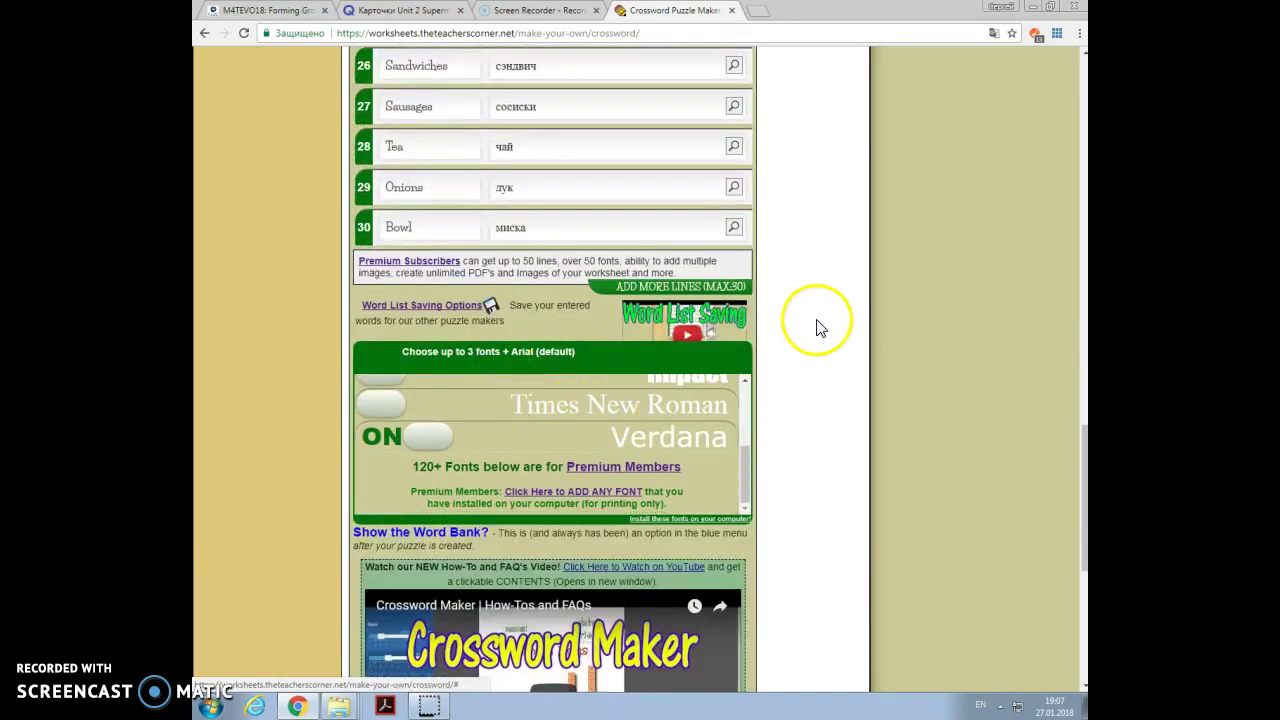
scroll(815, 332, down, 3)
scroll(812, 336, down, 5)
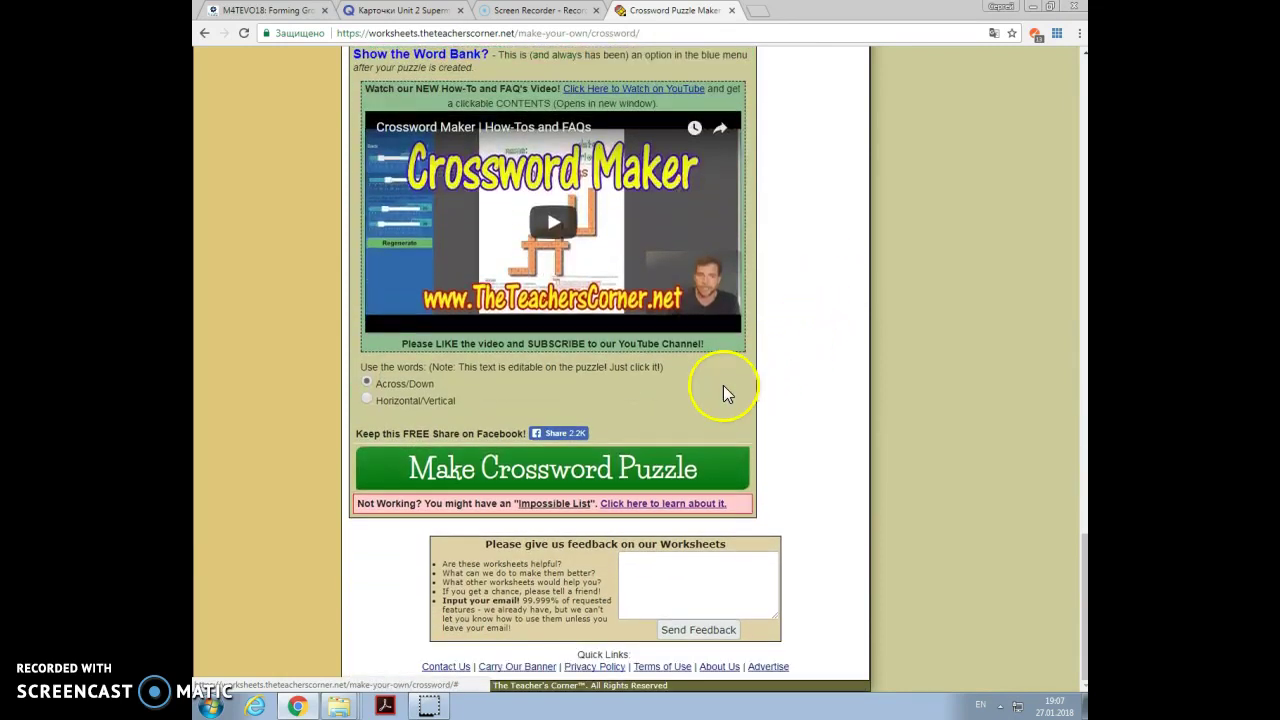
click(589, 474)
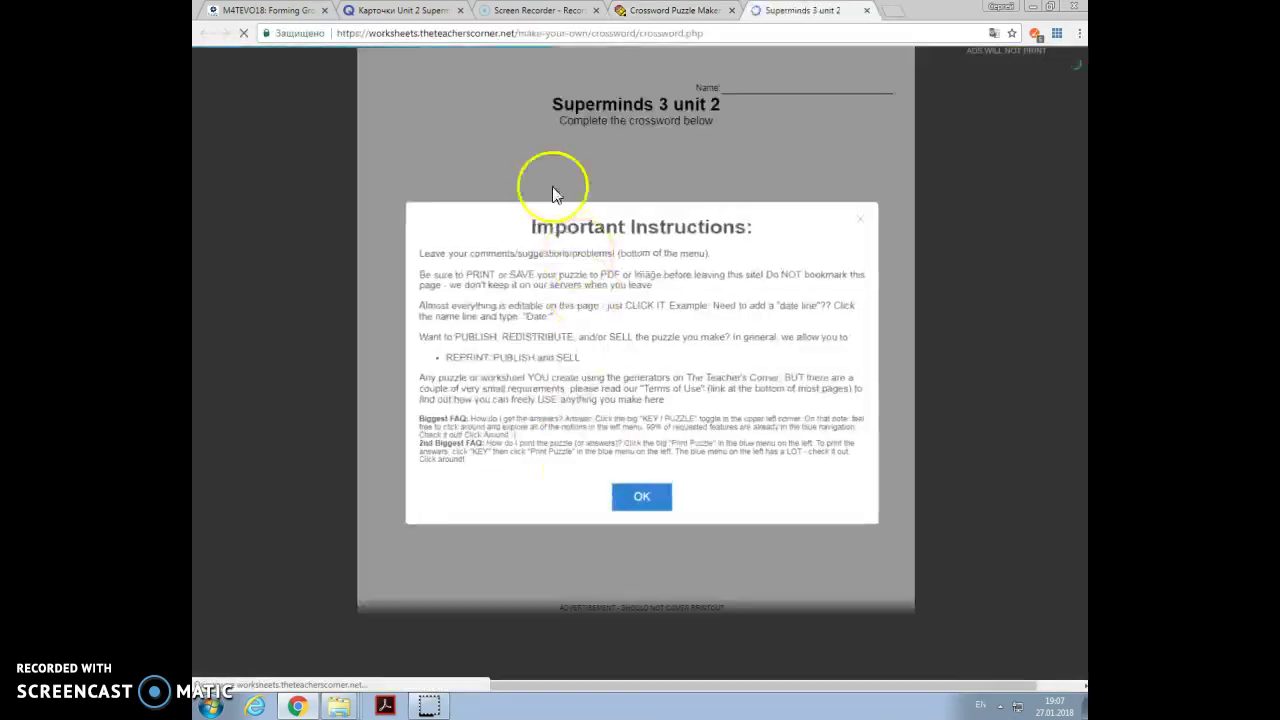
Dismiss the Important Instructions notice and review the grid and Russian Down clues.
click(624, 512)
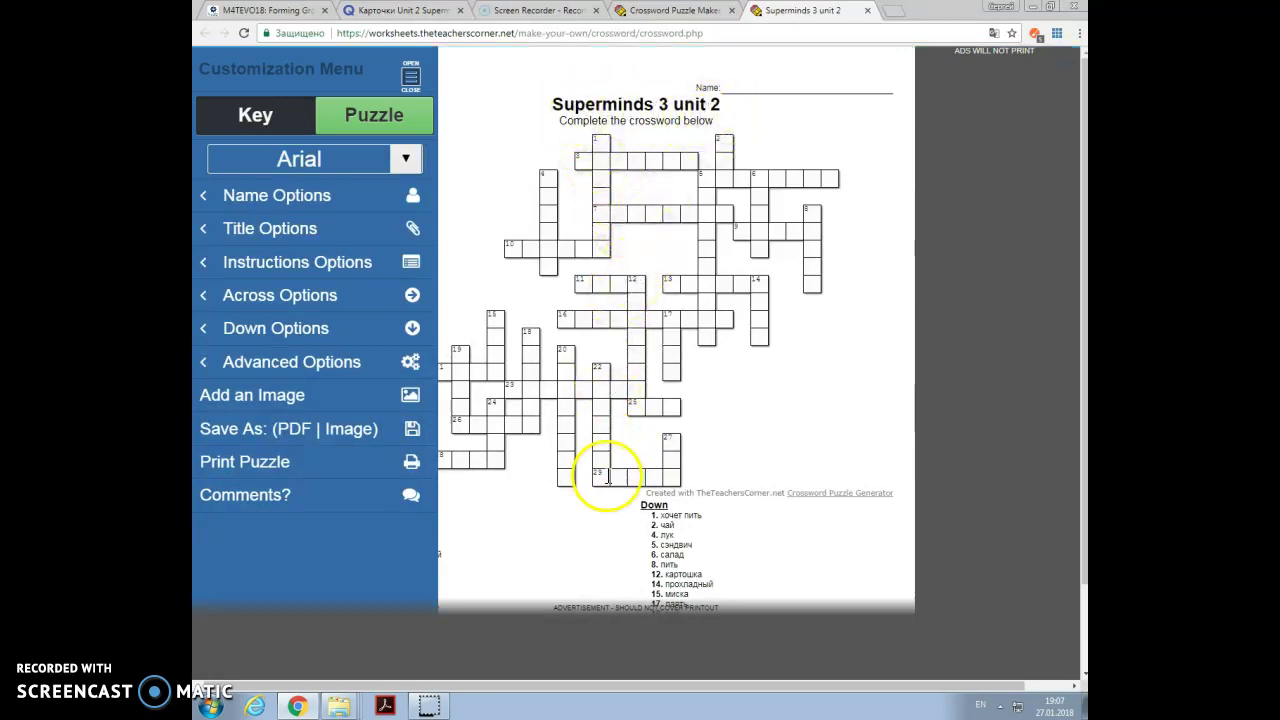
scroll(772, 549, down, 1)
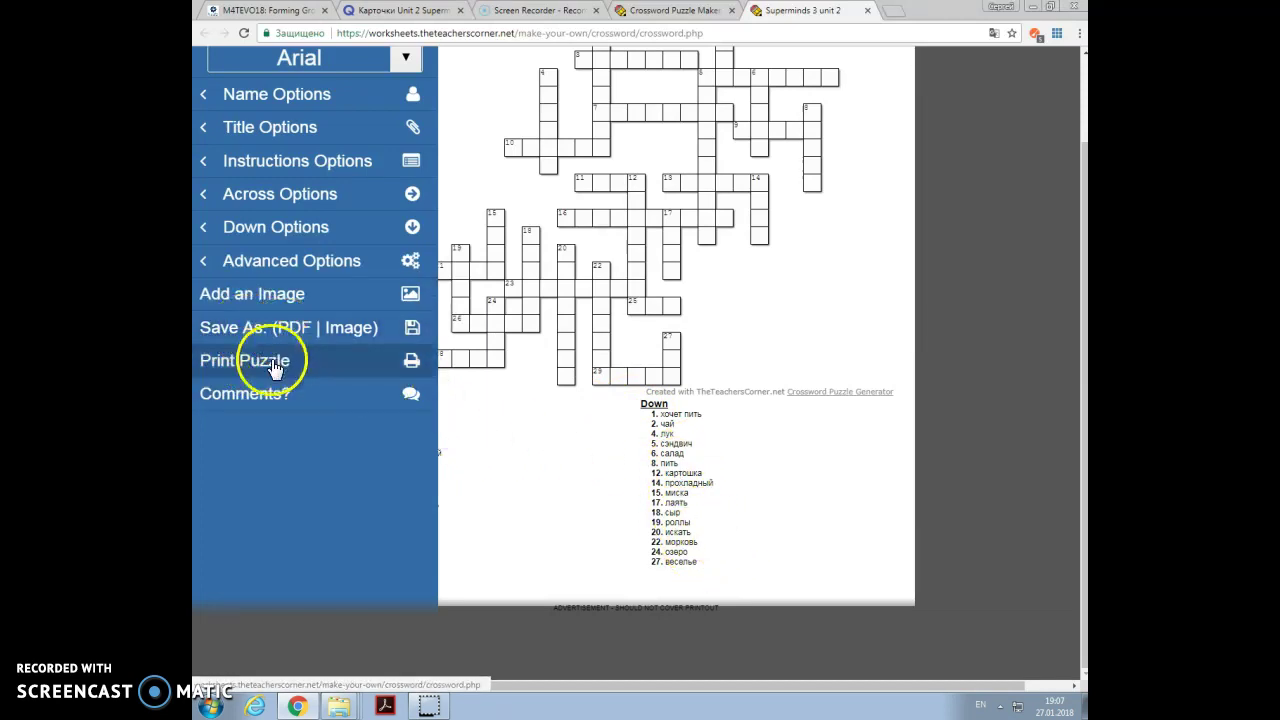
Convert the Superminds 3 unit 2 crossword to a PDF and start downloading it.
click(283, 338)
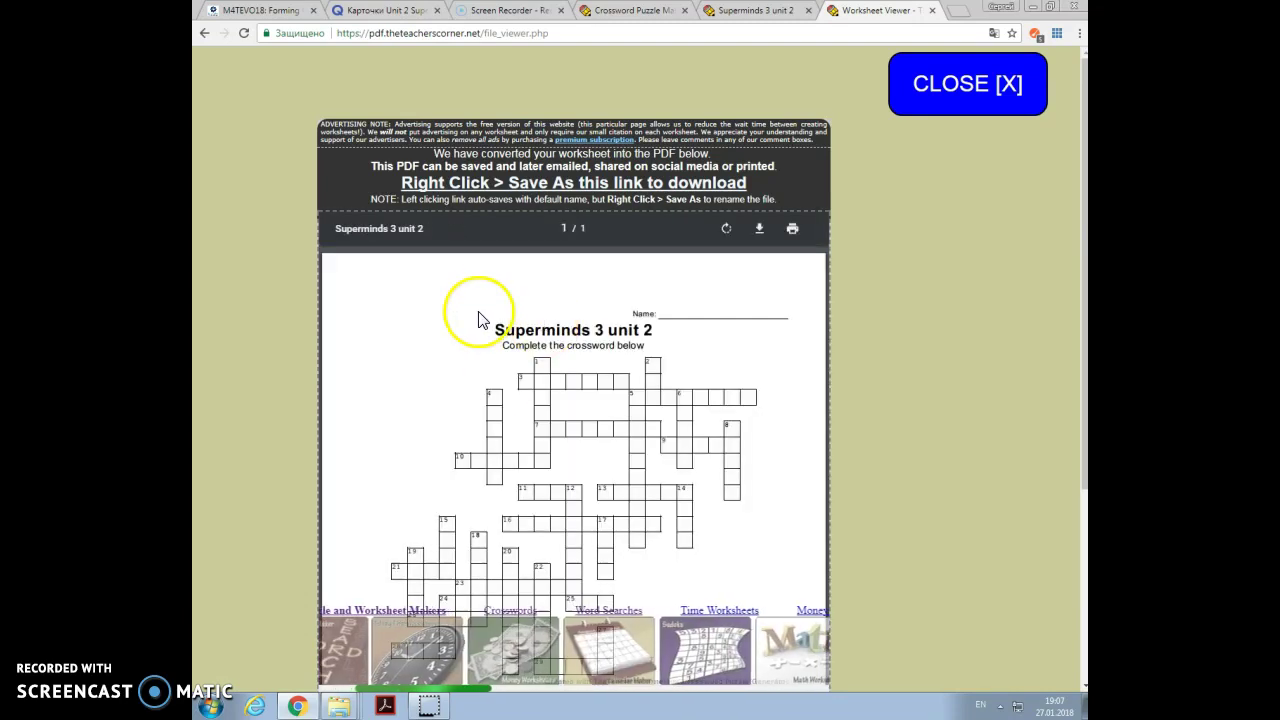
click(759, 228)
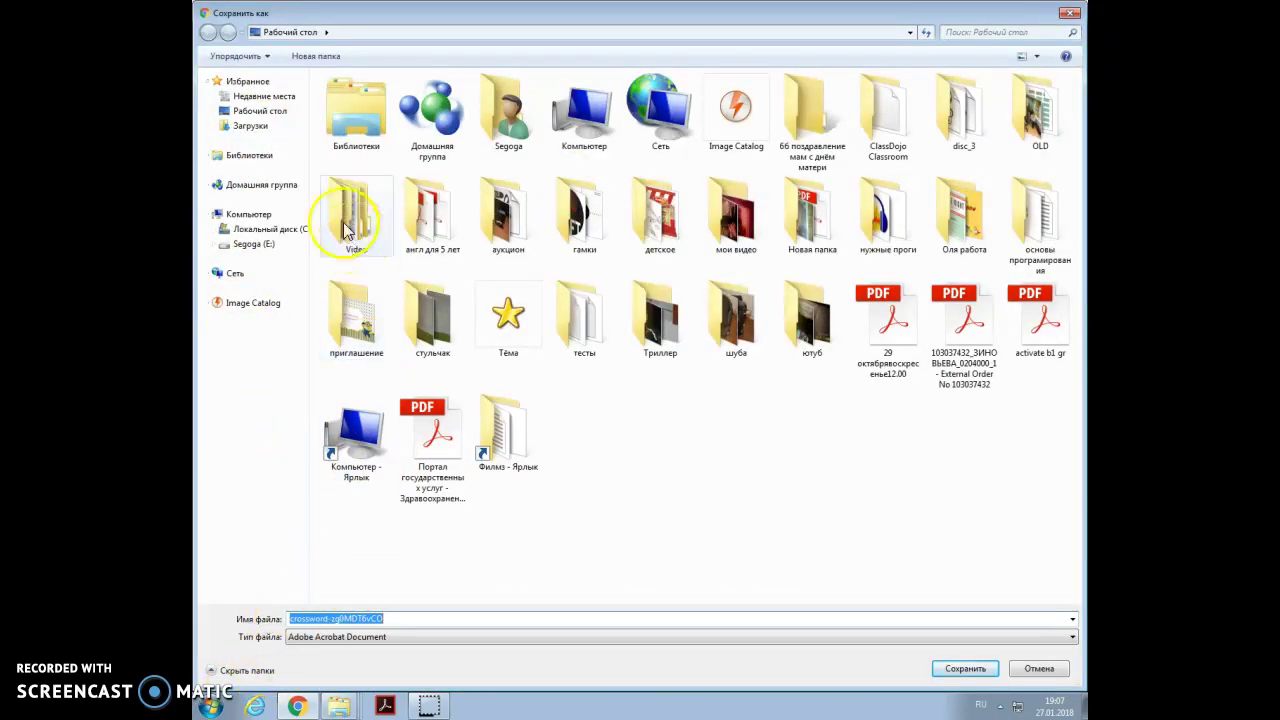
Choose the Desktop as the folder for saving the crossword PDF.
click(257, 114)
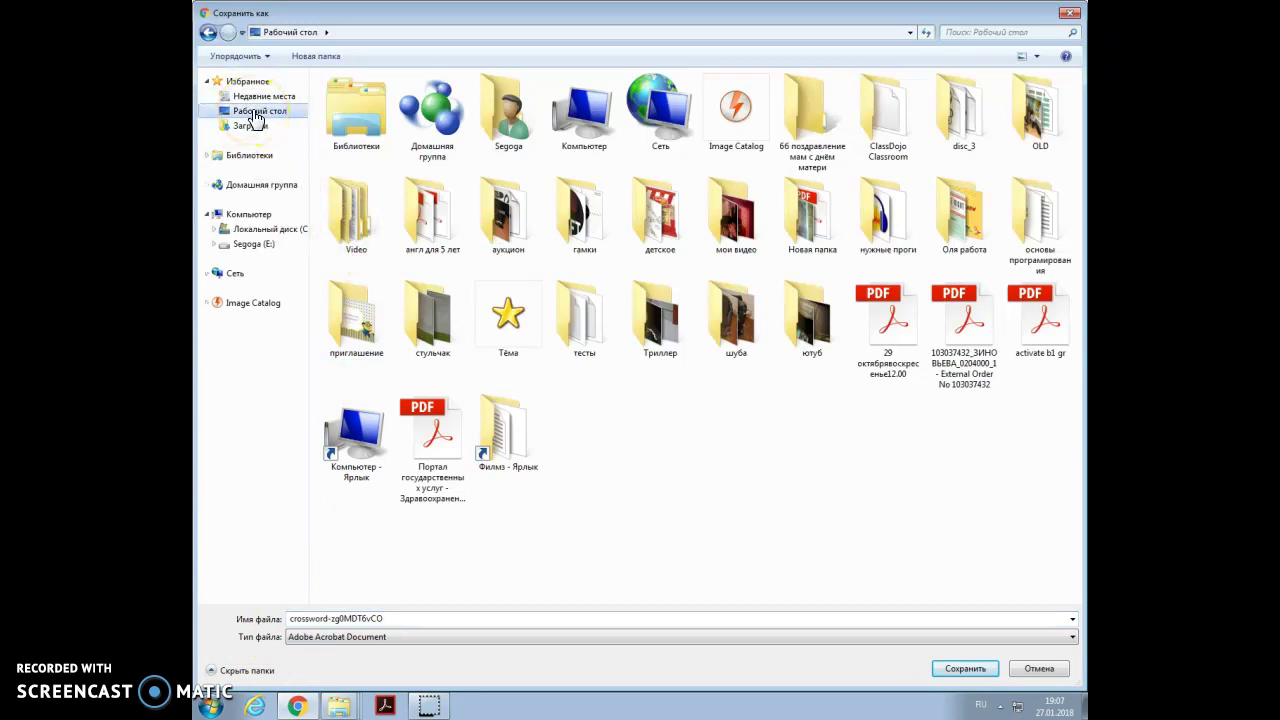